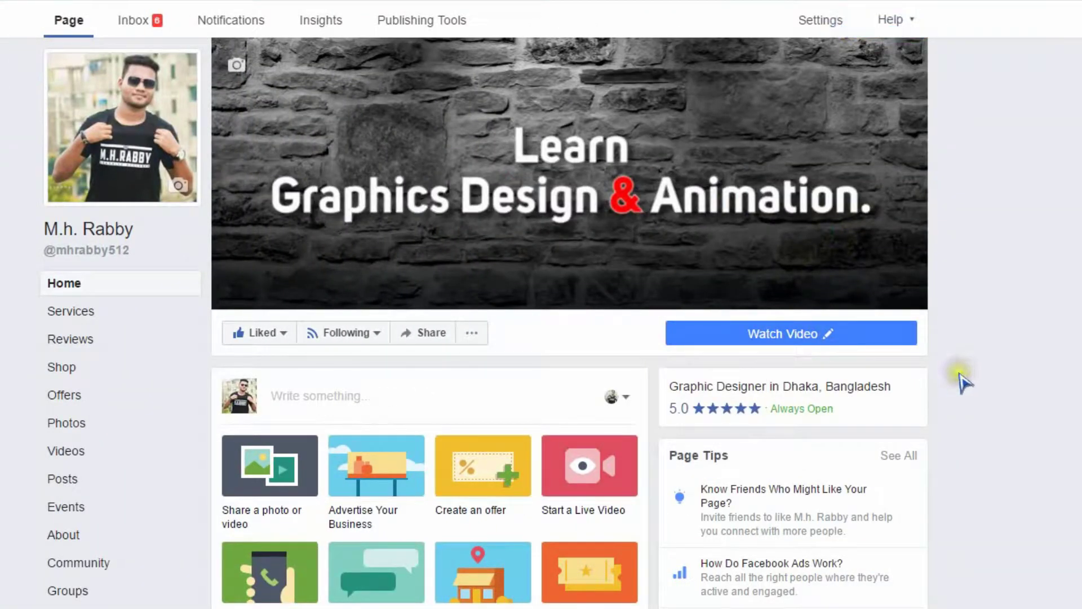
Turn the Facebook page's playing cover video volume up to maximum.
mouse_move(769, 218)
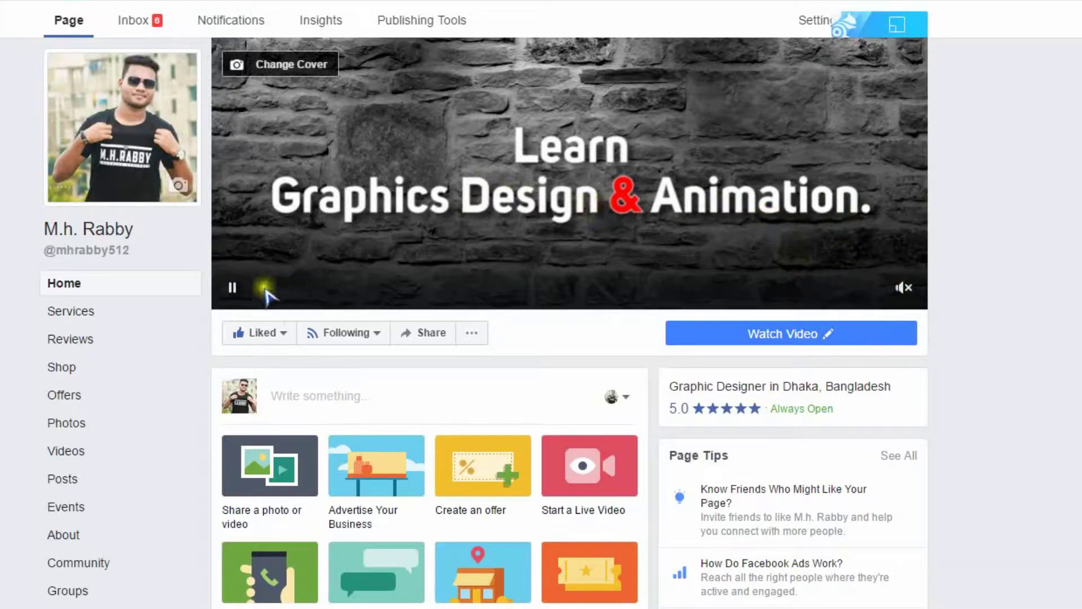
mouse_move(902, 286)
click(903, 235)
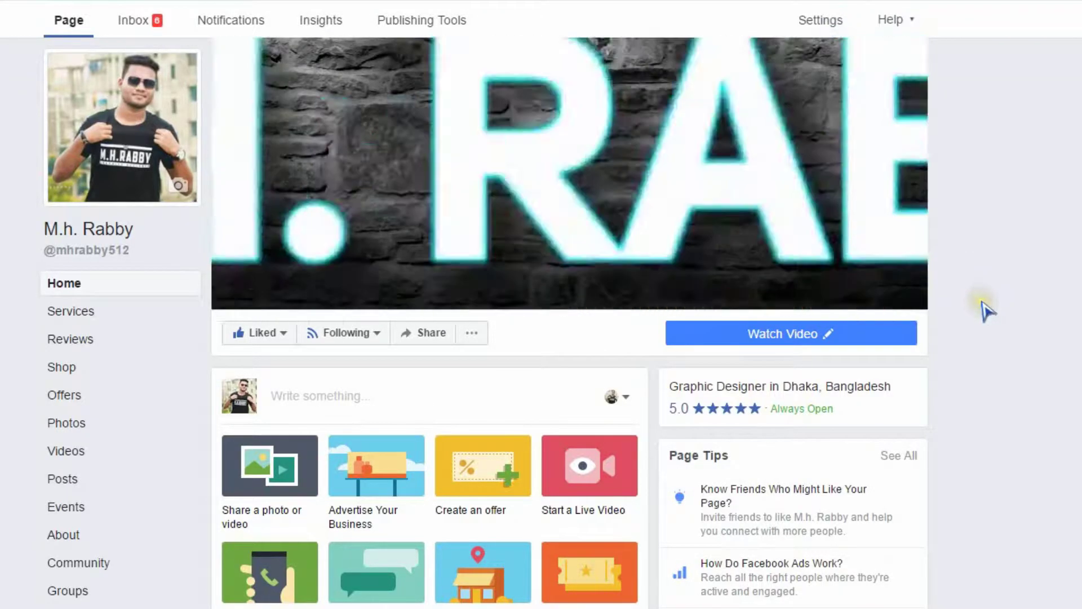
mouse_move(902, 279)
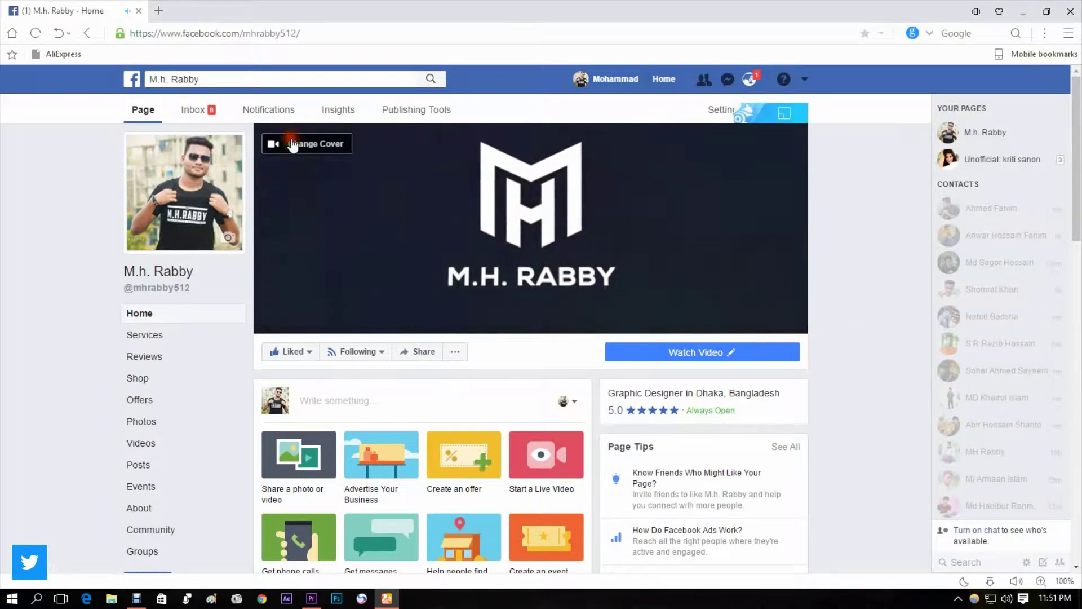
click(297, 153)
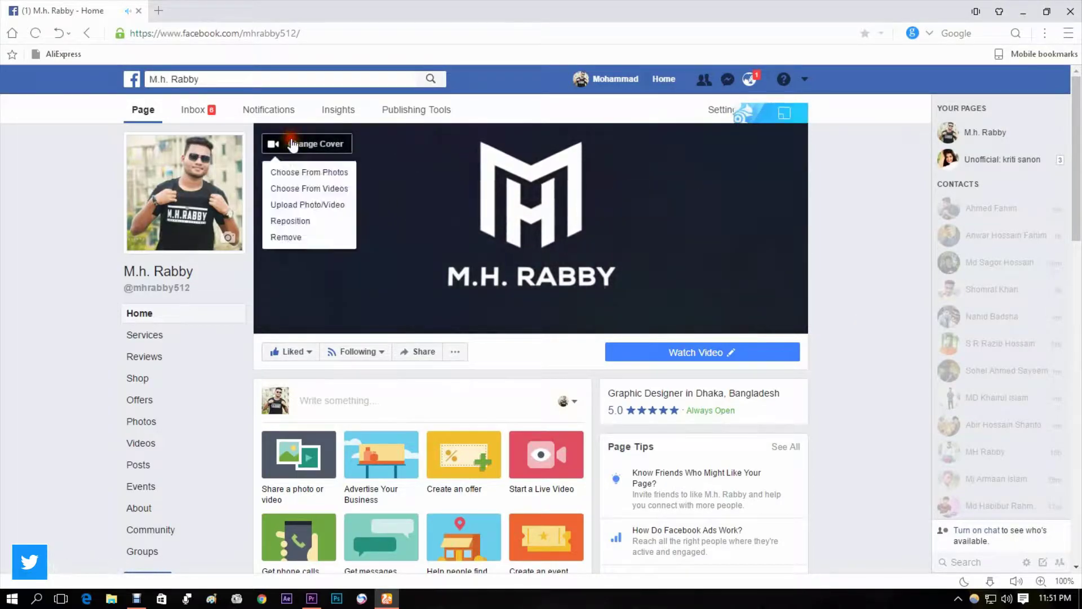
click(306, 206)
scroll(258, 216, down, 1)
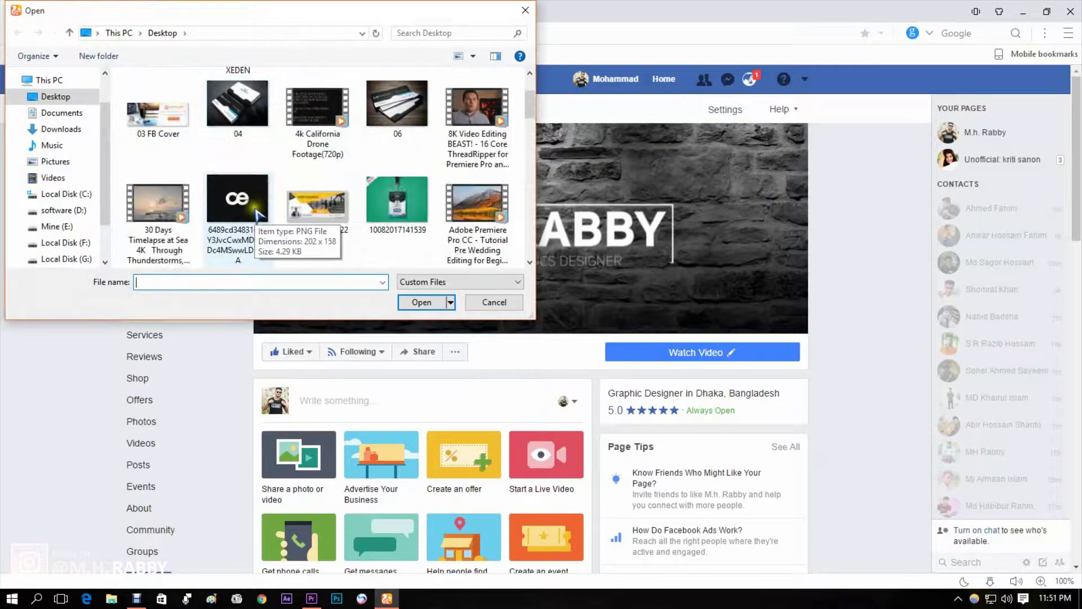
click(163, 203)
click(422, 303)
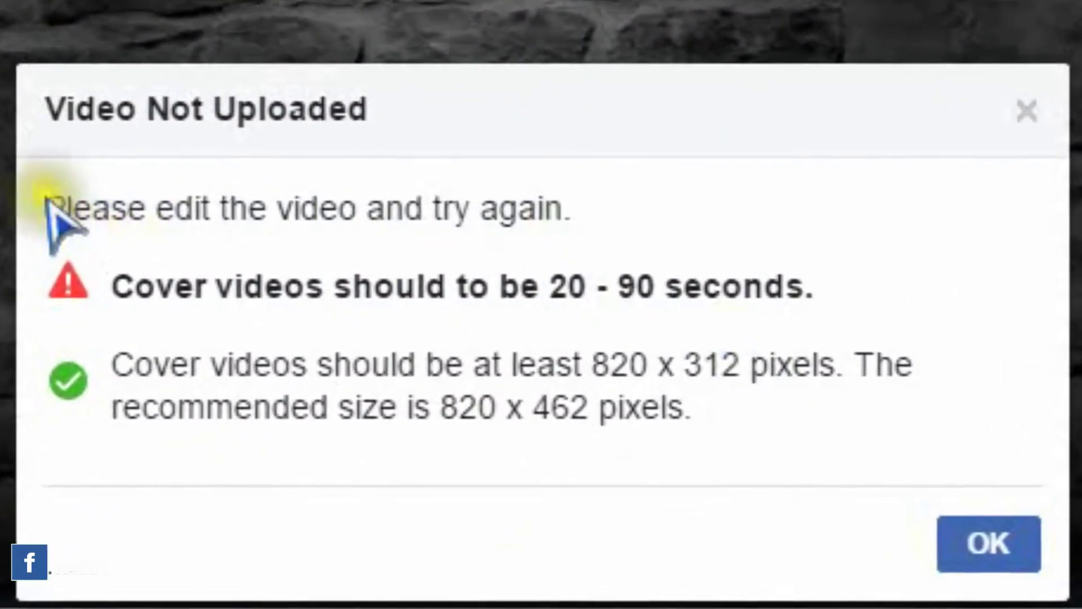
drag(282, 216, 636, 322)
click(776, 445)
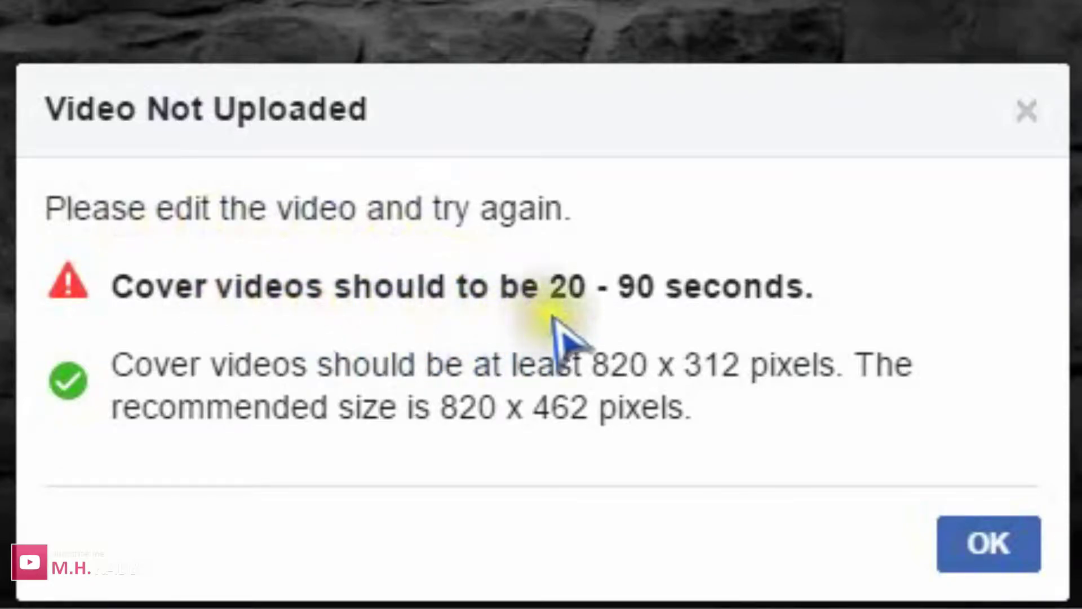
click(598, 363)
drag(597, 363, 739, 363)
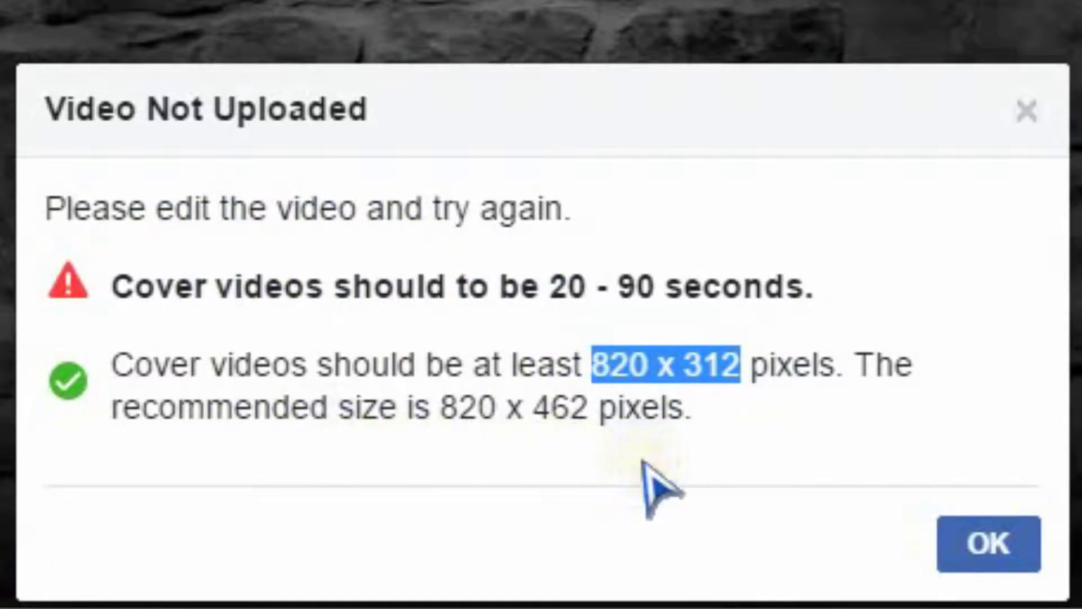
click(701, 433)
drag(683, 365, 763, 361)
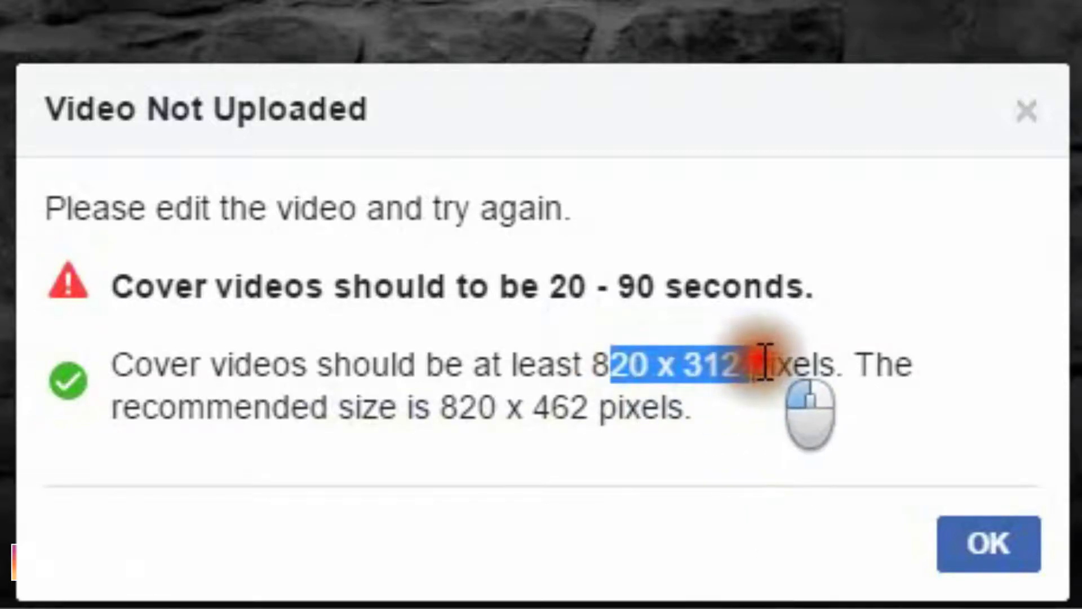
click(739, 406)
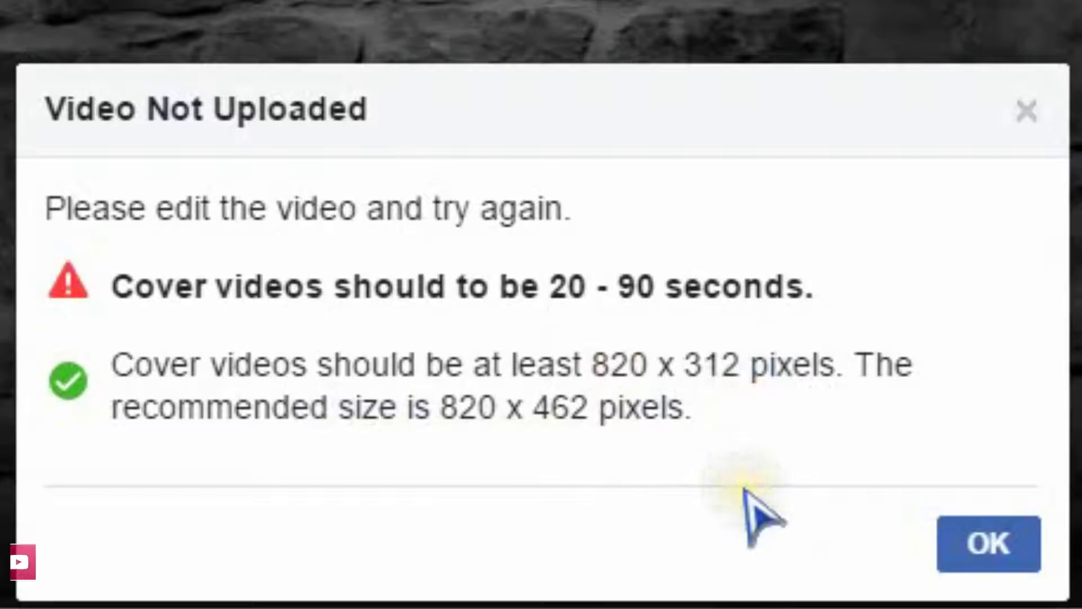
click(965, 533)
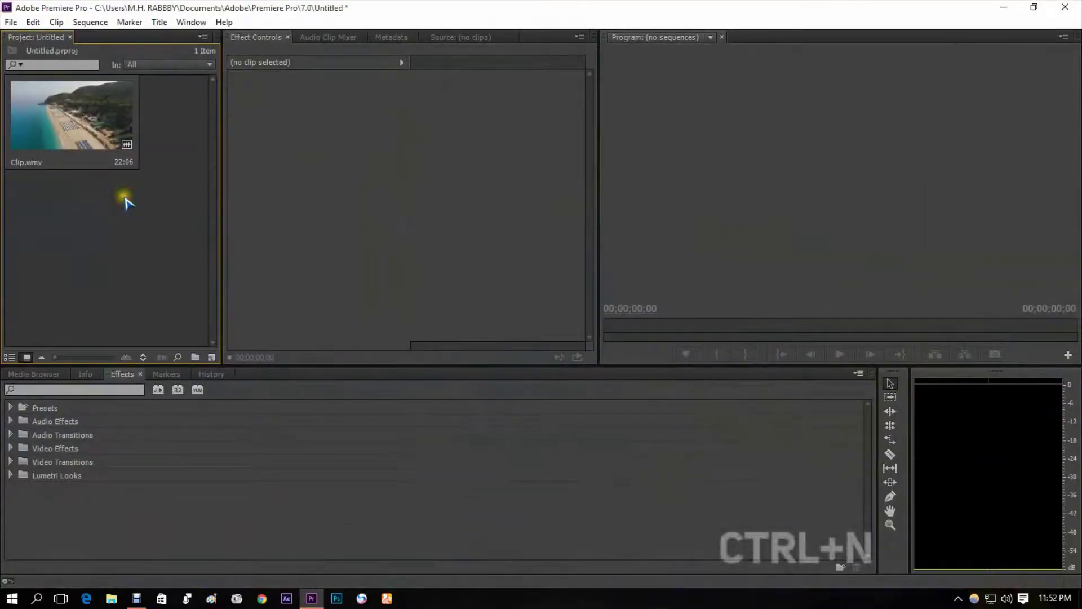
Start a new sequence using the Digital SLR 1080p DSLR 1080p30 preset (1920×1080, 29.97 fps).
click(10, 23)
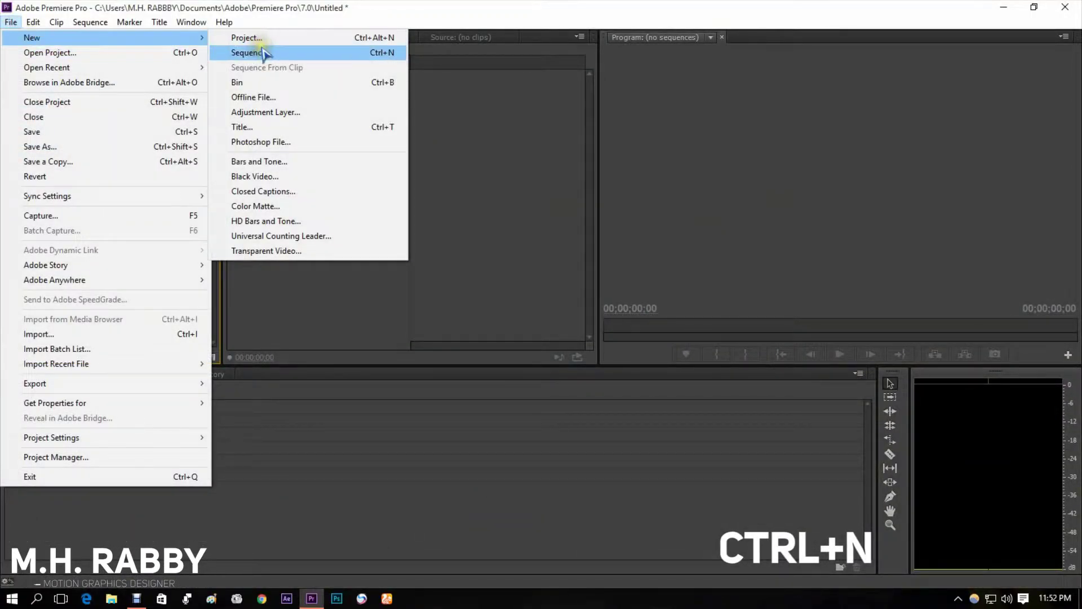
click(265, 54)
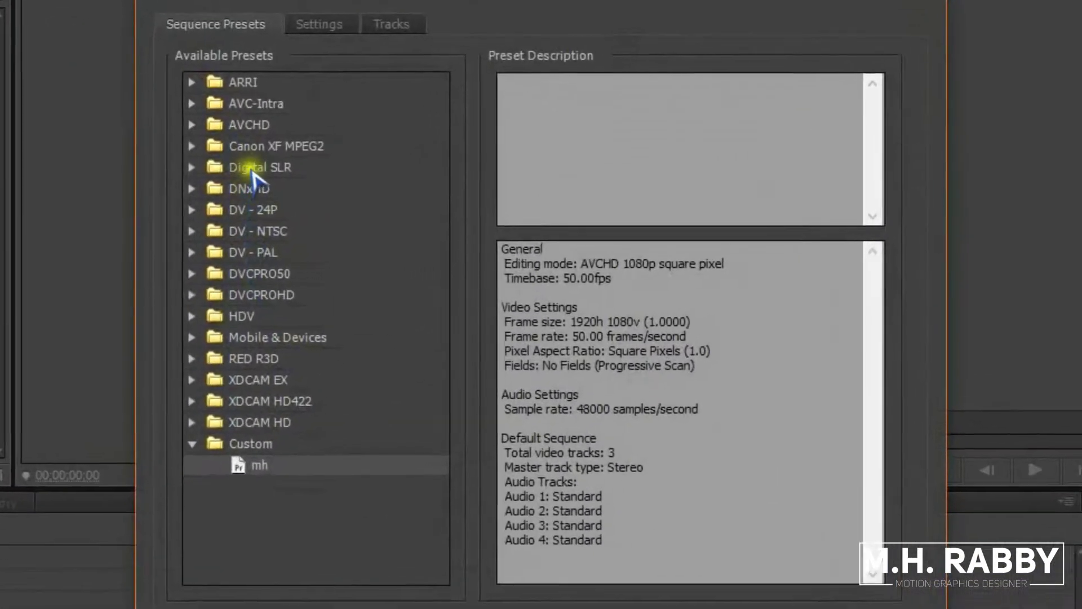
click(338, 172)
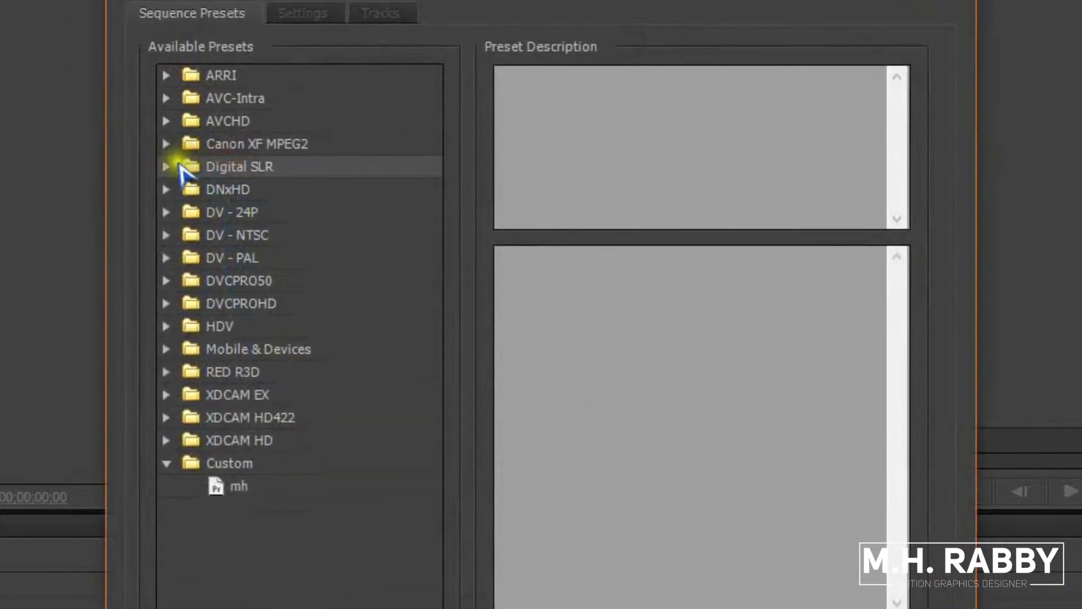
click(166, 166)
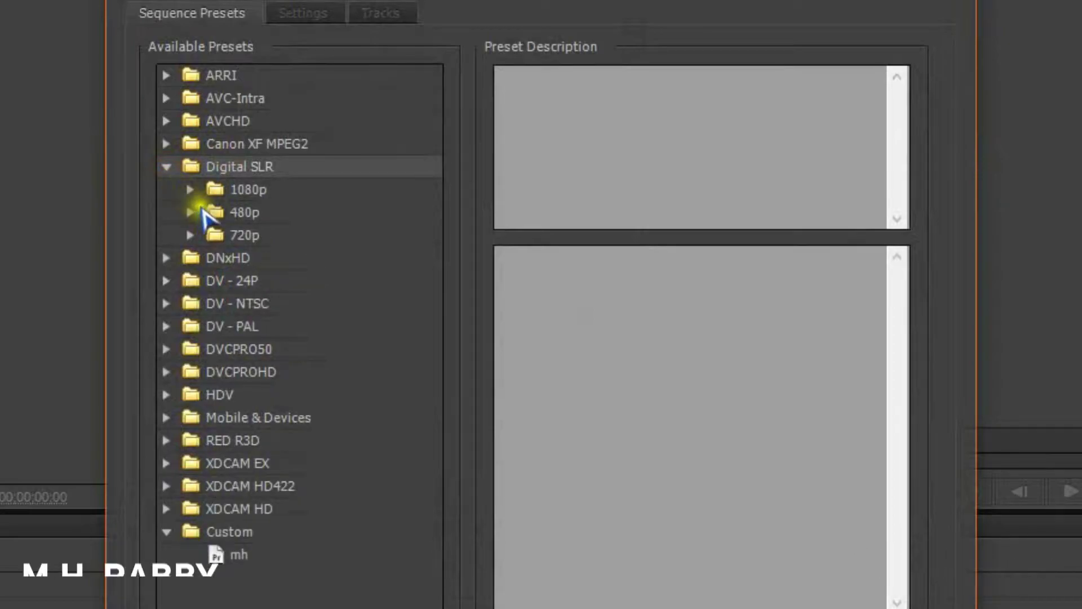
click(217, 194)
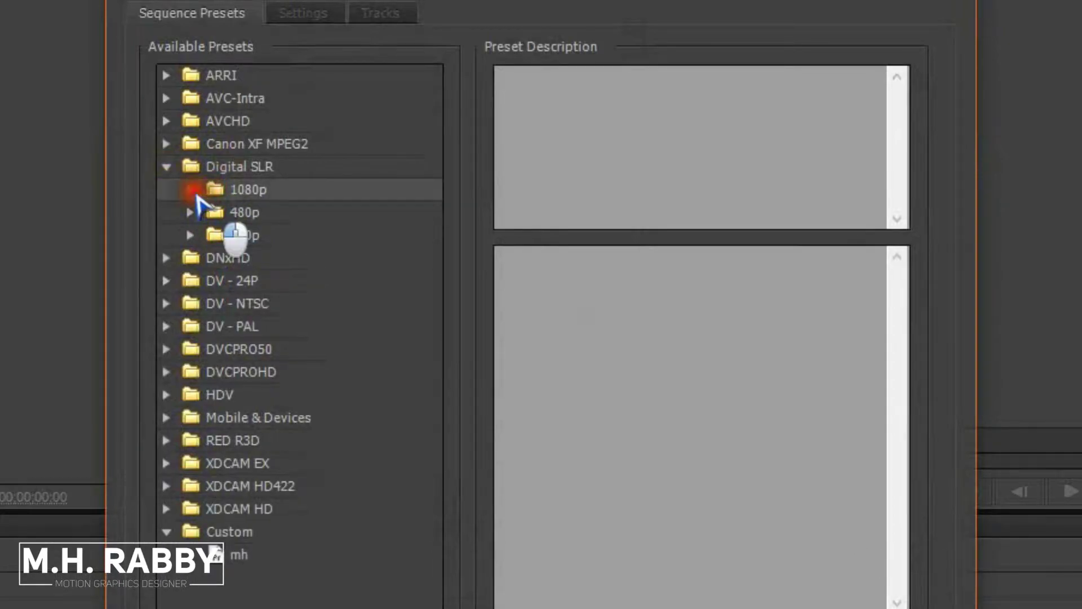
click(191, 190)
click(283, 262)
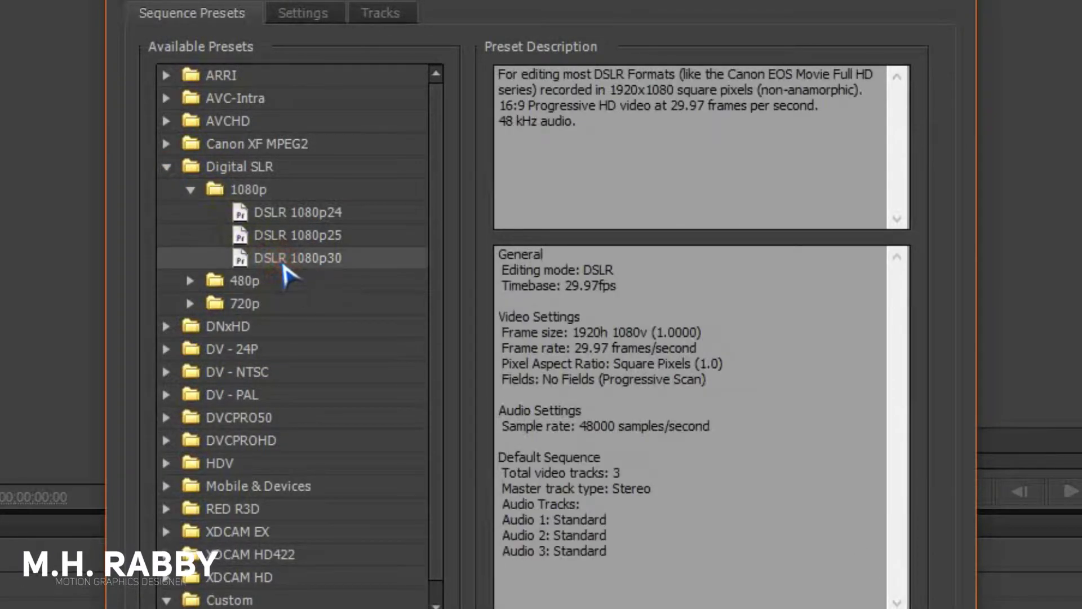
Change the sequence frame size to 820×312, keeping 30fps Drop-Frame Timecode display.
click(299, 22)
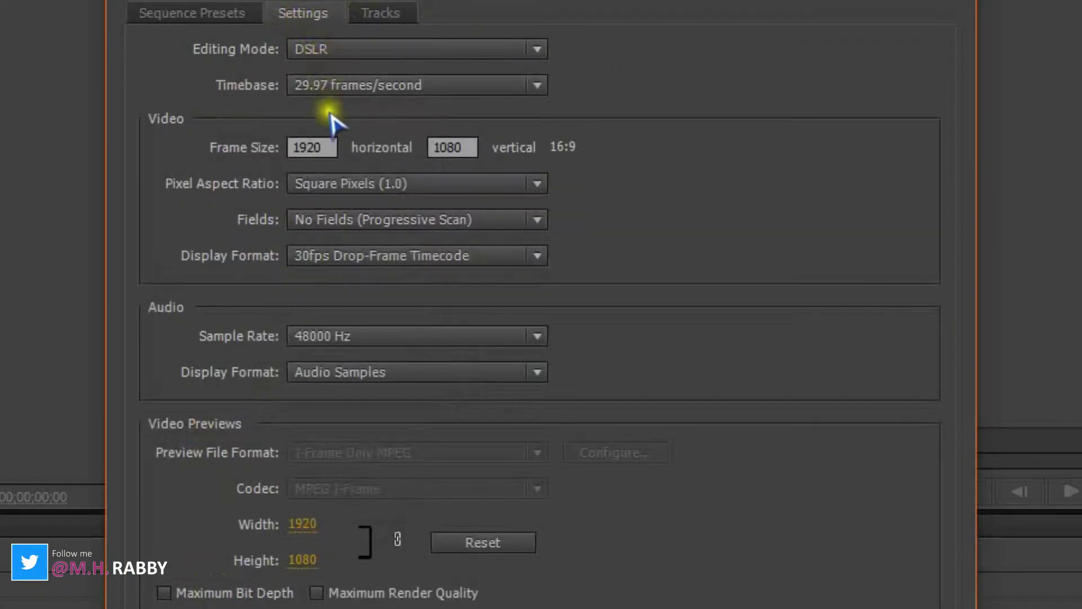
drag(328, 148, 248, 135)
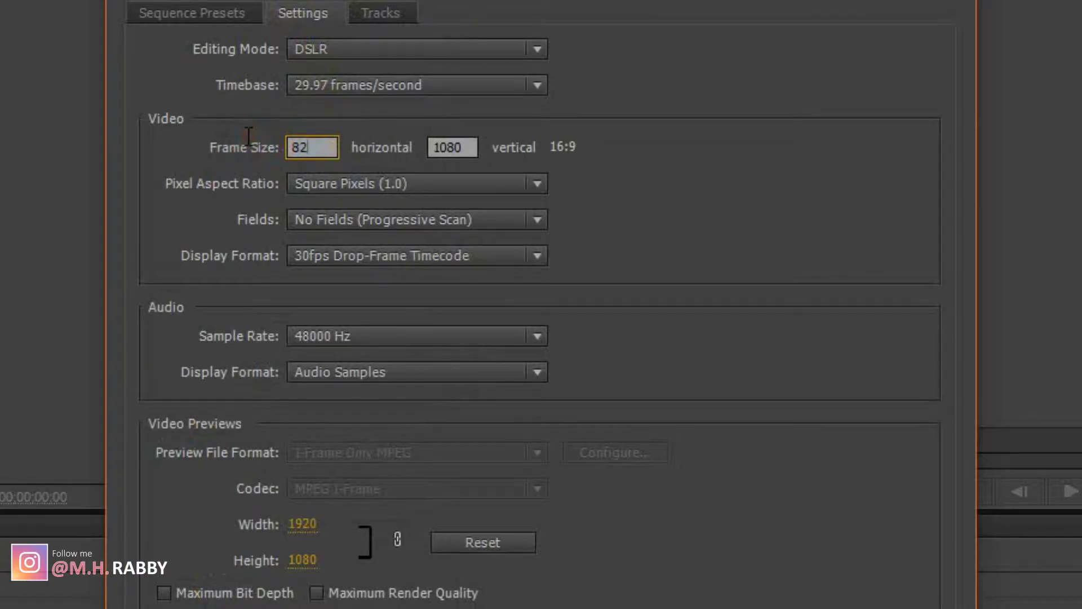
drag(470, 152, 410, 160)
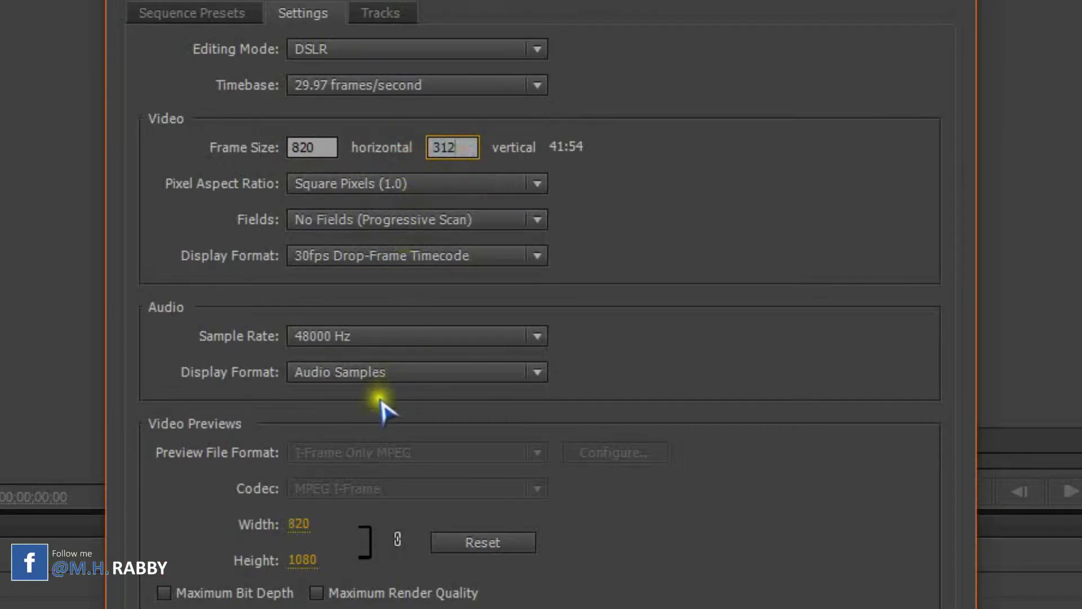
key(Tab)
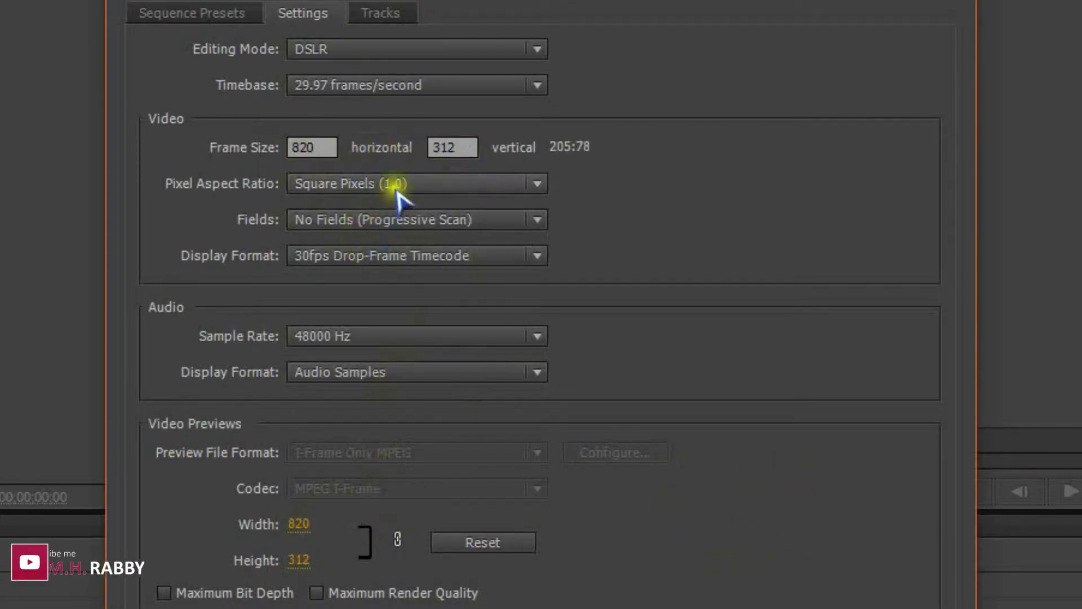
click(397, 260)
click(398, 268)
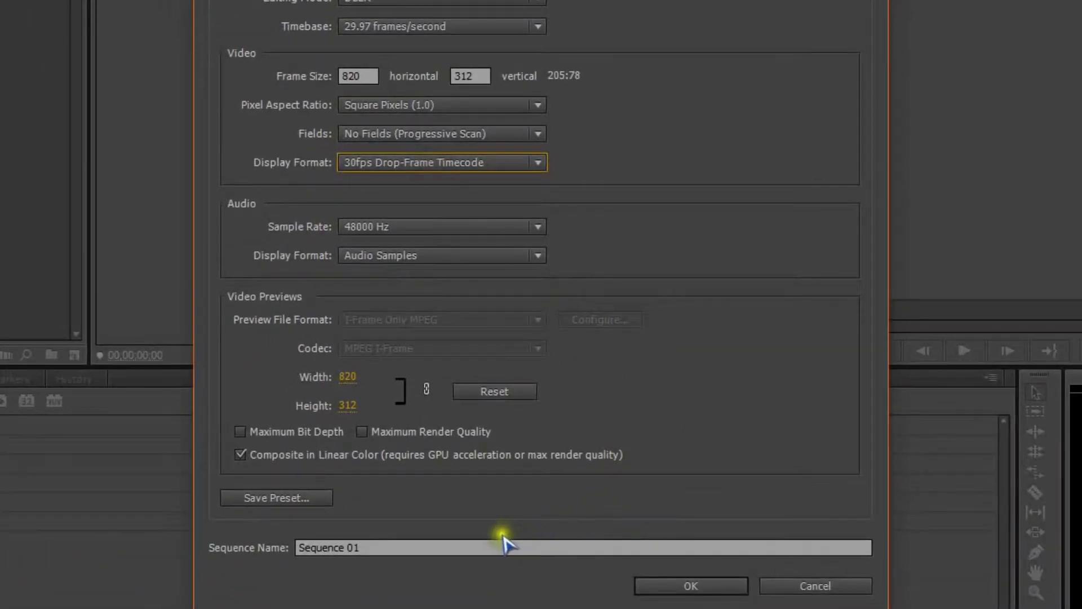
Save these sequence settings as a custom preset named 'Facebook Cover Video'.
drag(380, 544, 267, 552)
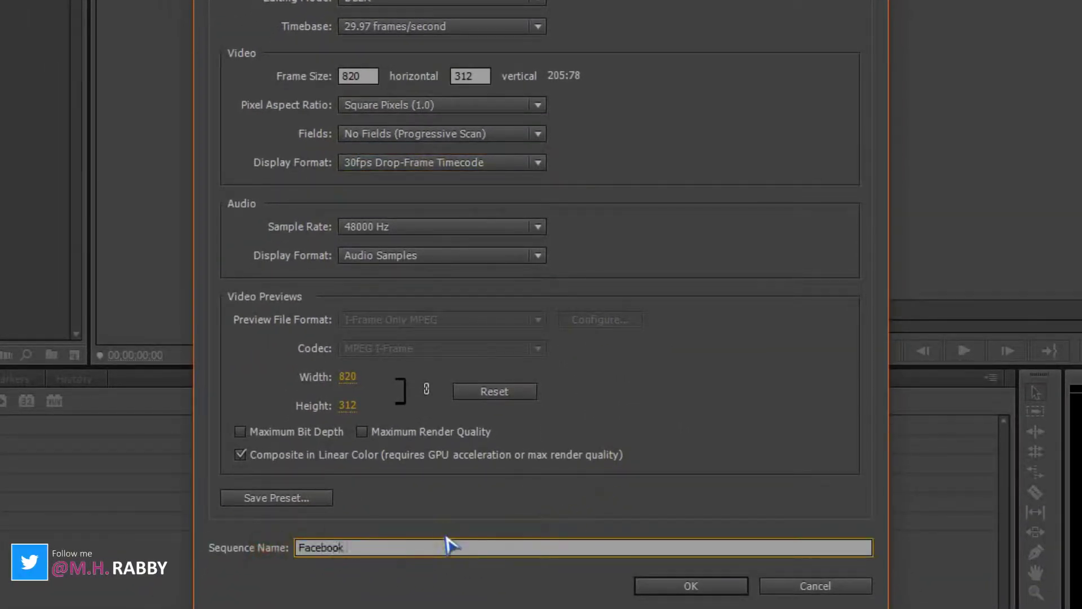
click(288, 499)
text(Facebook Cover Video)
click(580, 421)
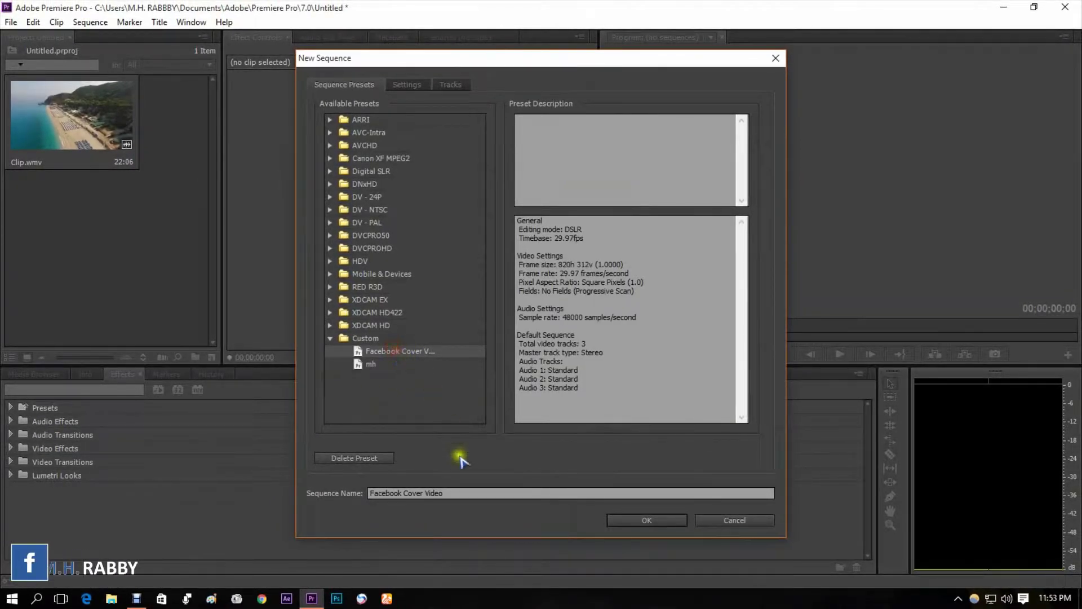
Create the Facebook Cover Video sequence and enlarge the timeline and monitor panels.
click(639, 520)
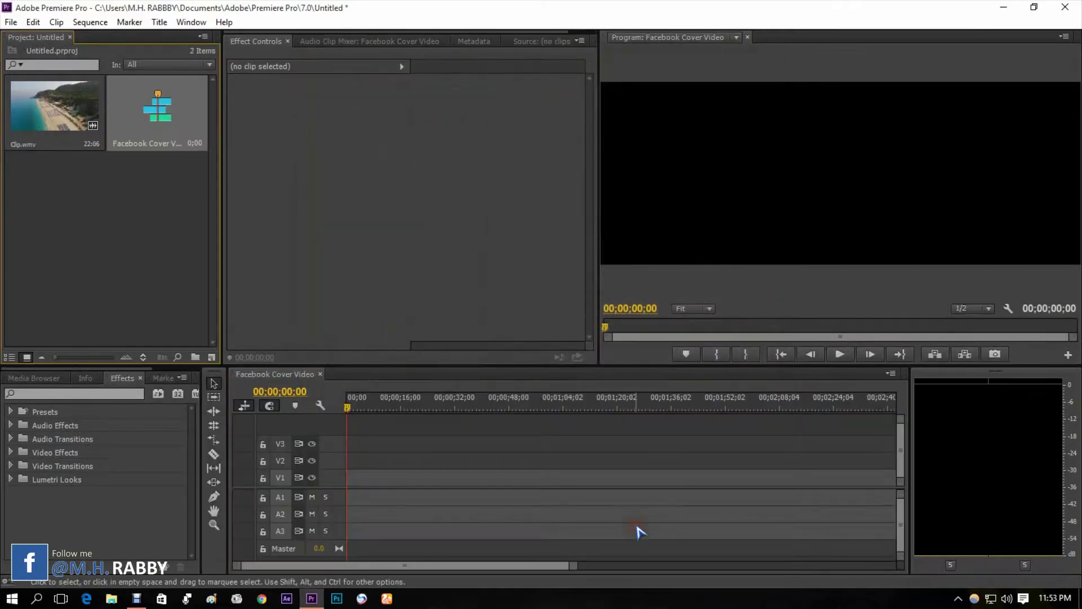
click(179, 334)
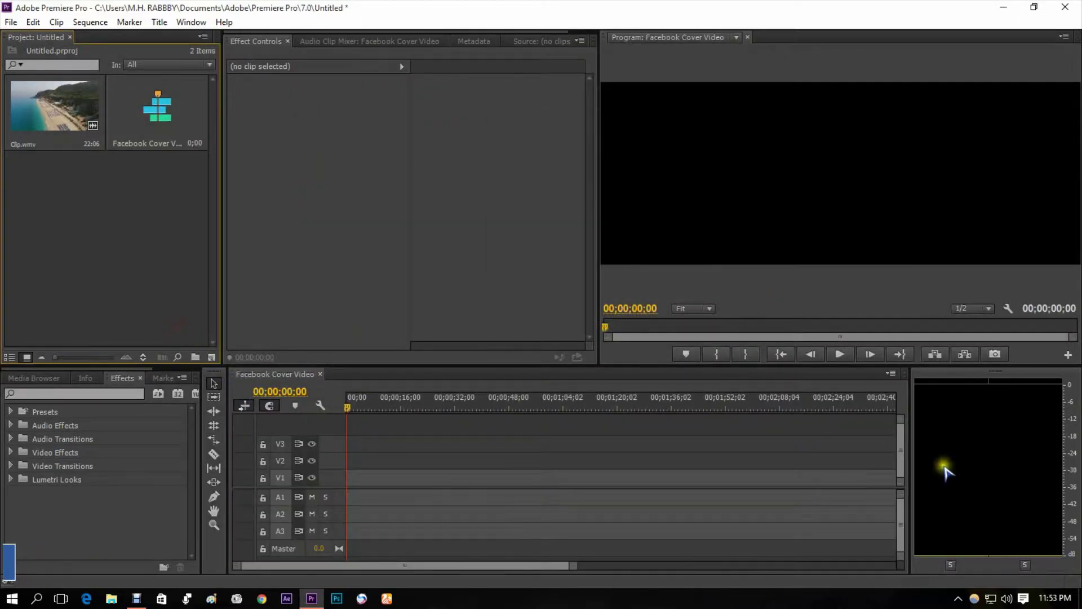
drag(910, 456, 1028, 465)
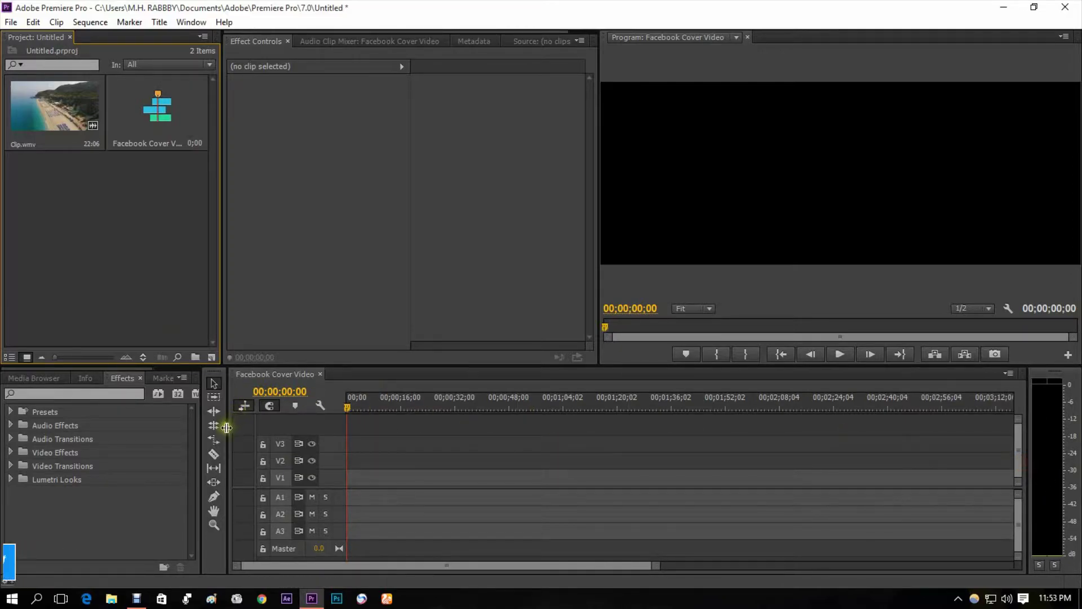
drag(226, 427, 214, 429)
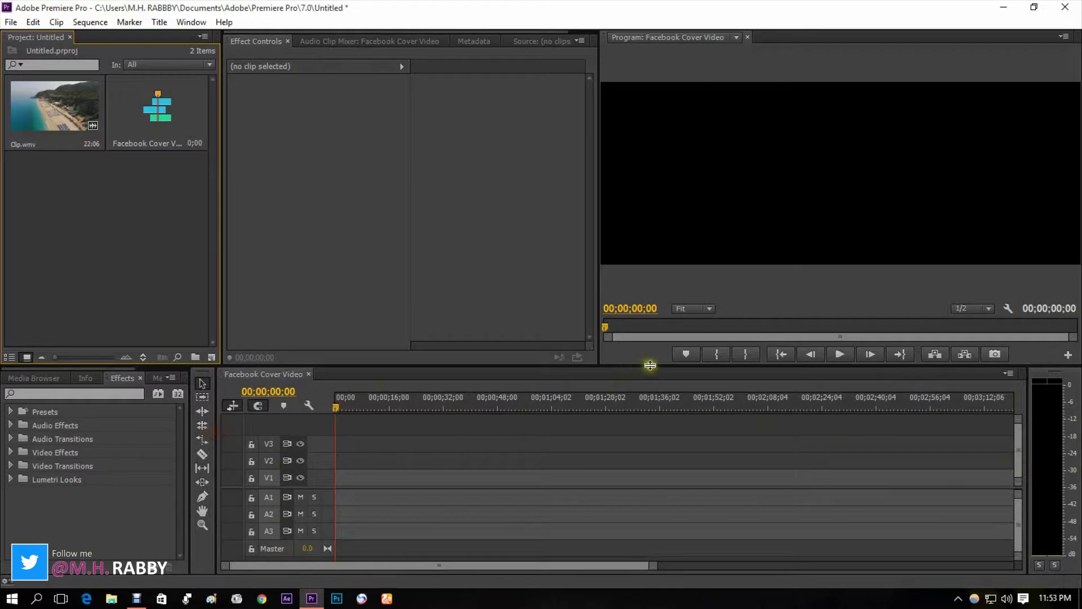
drag(650, 365, 652, 382)
Place Clip.wmv at 00;00 on V1, keeping the sequence's existing settings.
drag(73, 121, 312, 424)
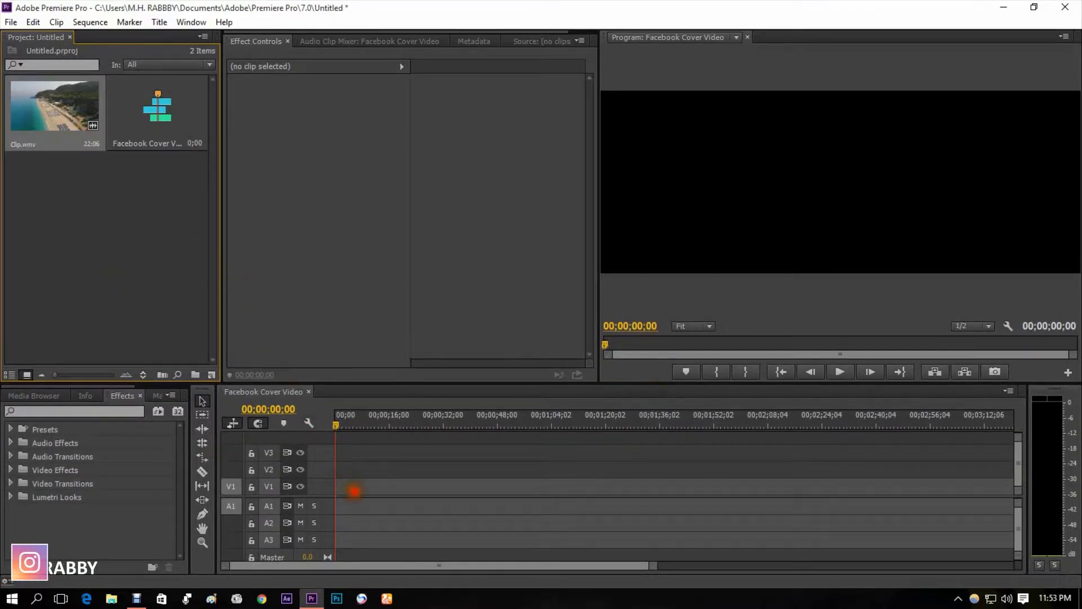
drag(354, 491, 329, 491)
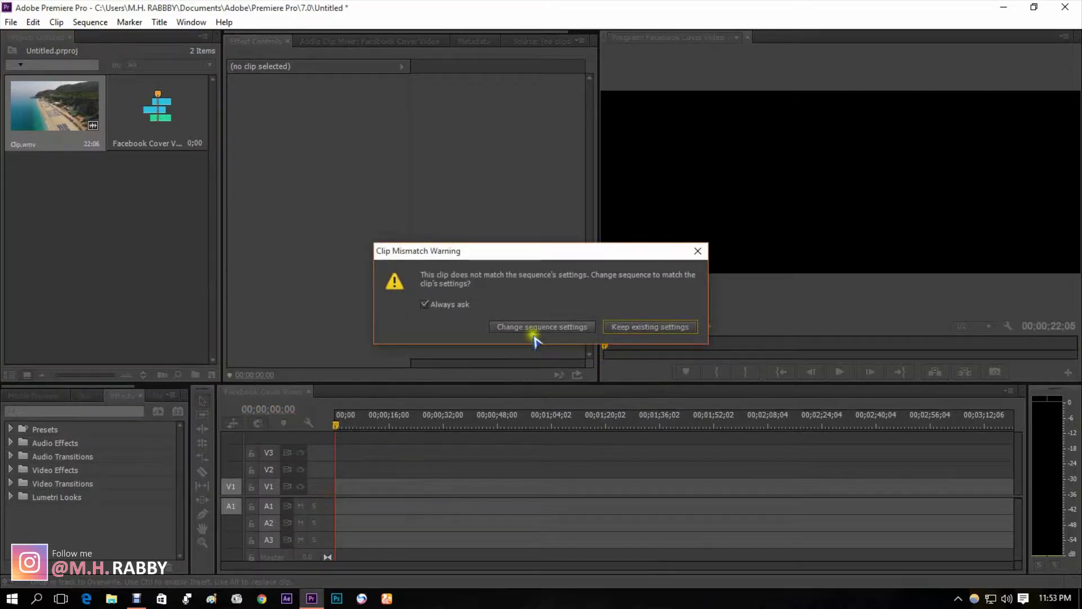
click(638, 331)
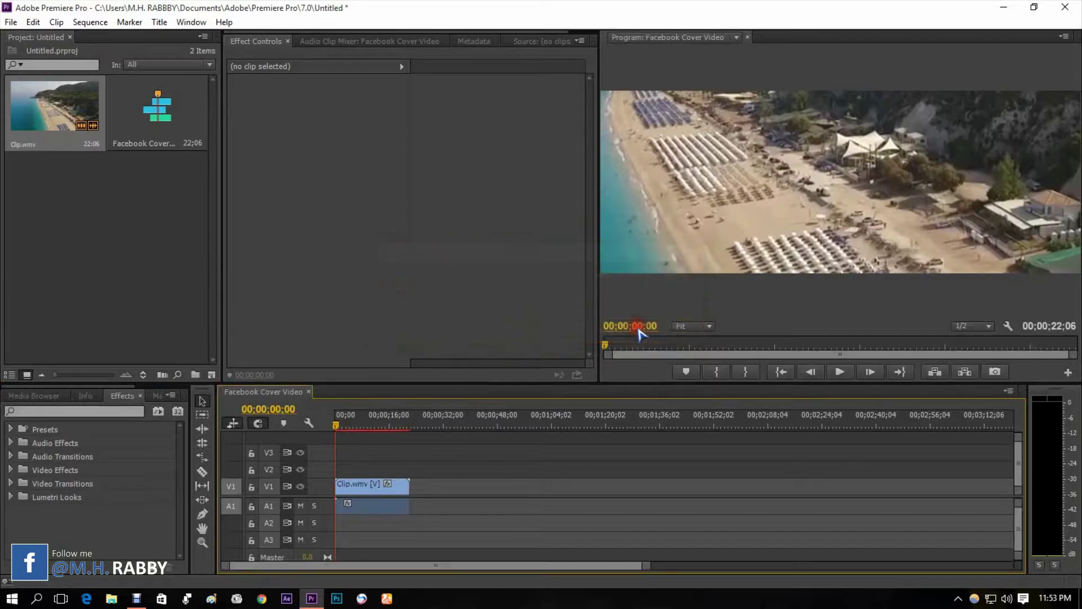
Scale Clip.wmv to 44% and move it down to position 410, 231.
click(365, 490)
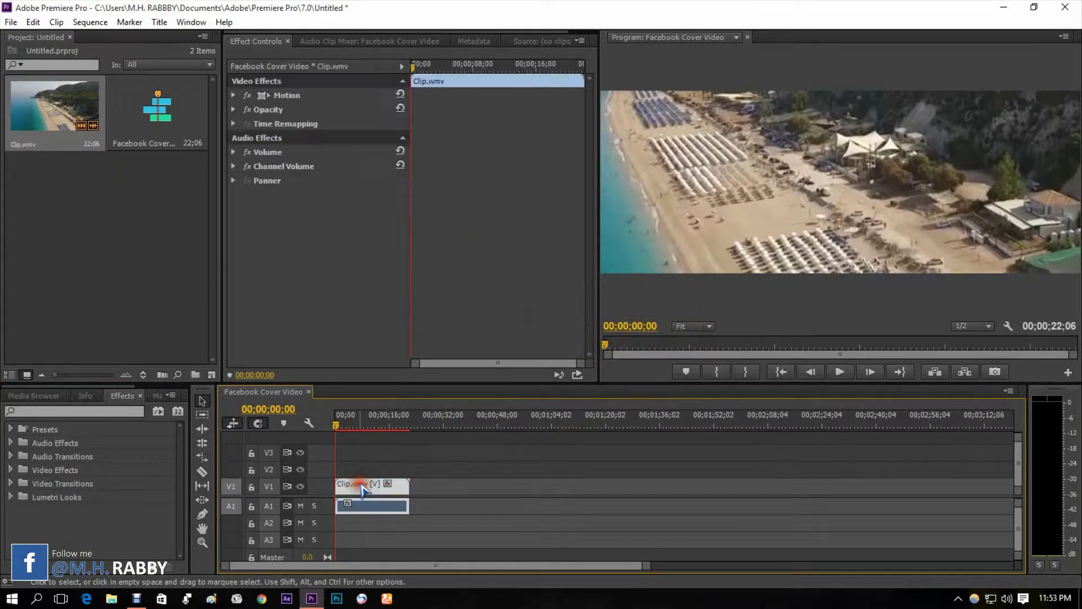
click(234, 95)
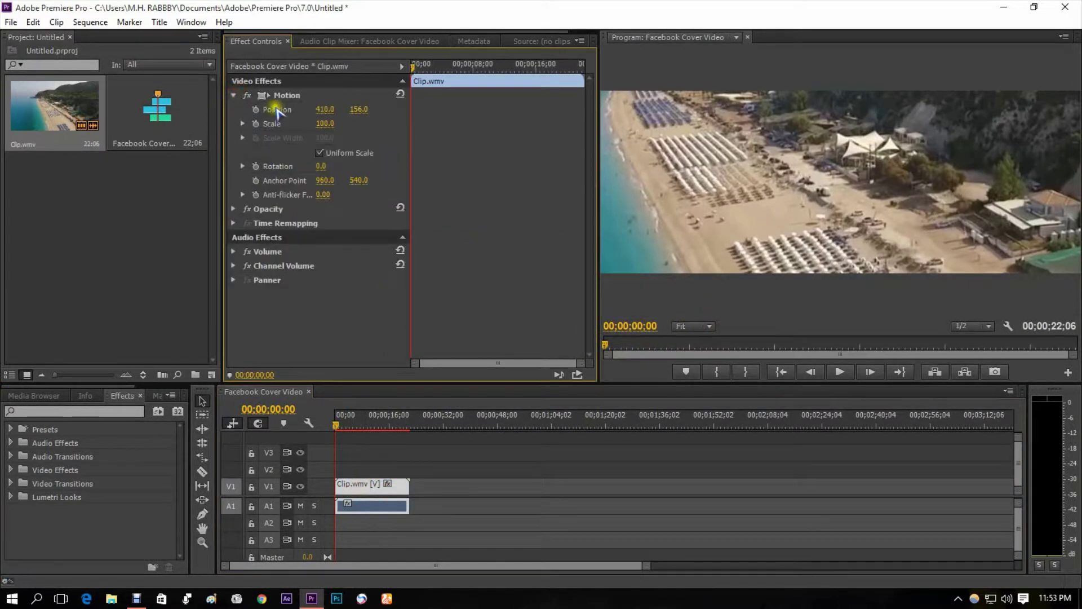
drag(325, 123, 288, 125)
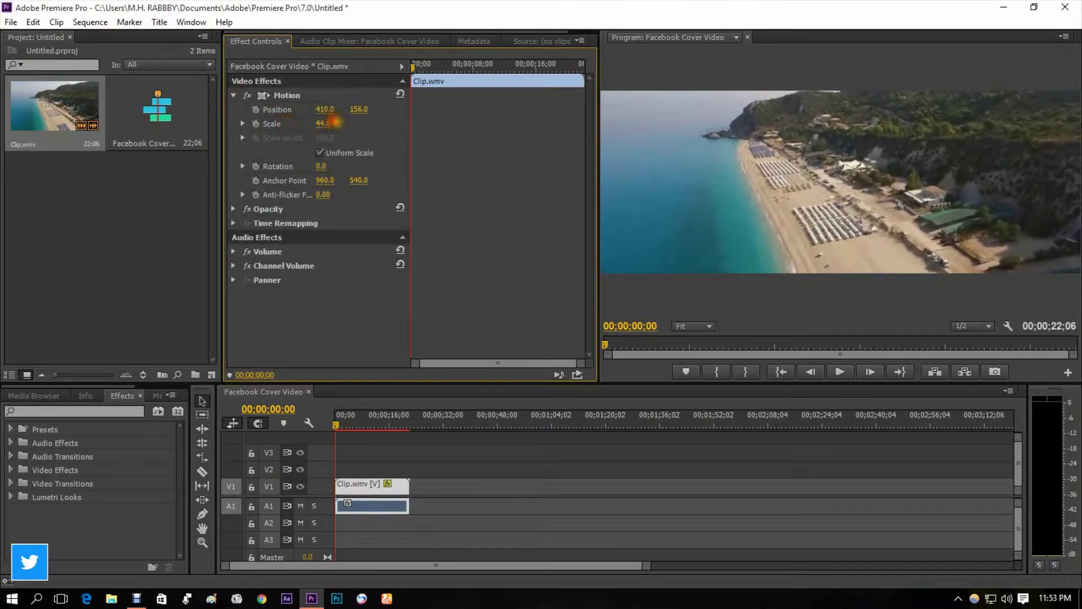
mouse_move(359, 108)
mouse_down()
mouse_move(350, 107)
mouse_move(411, 120)
mouse_move(365, 118)
mouse_up()
Play and scrub the sequence to check the clip's framing.
key(space)
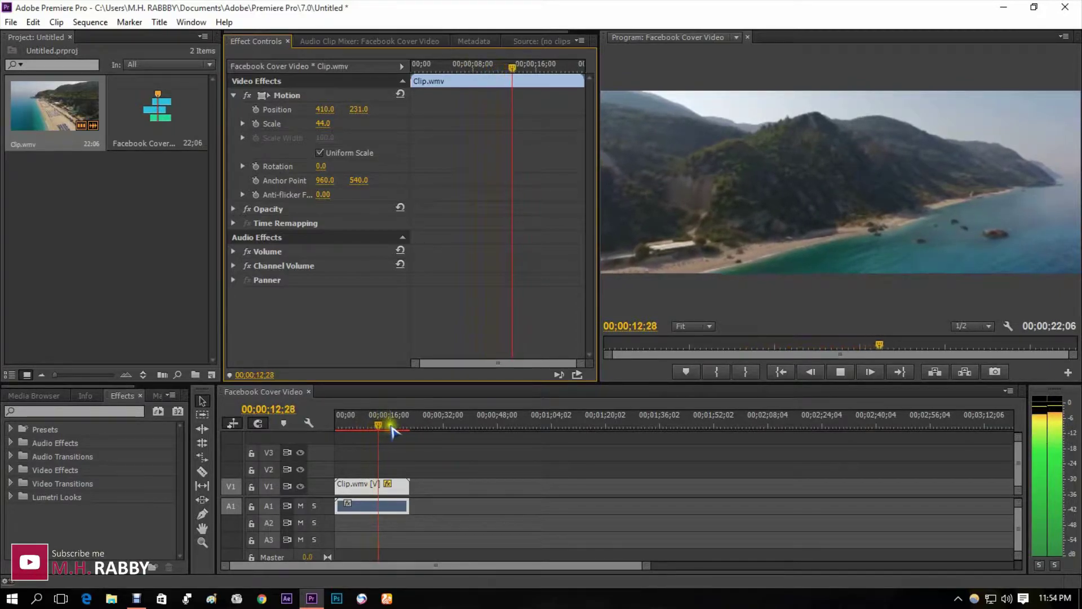
click(393, 429)
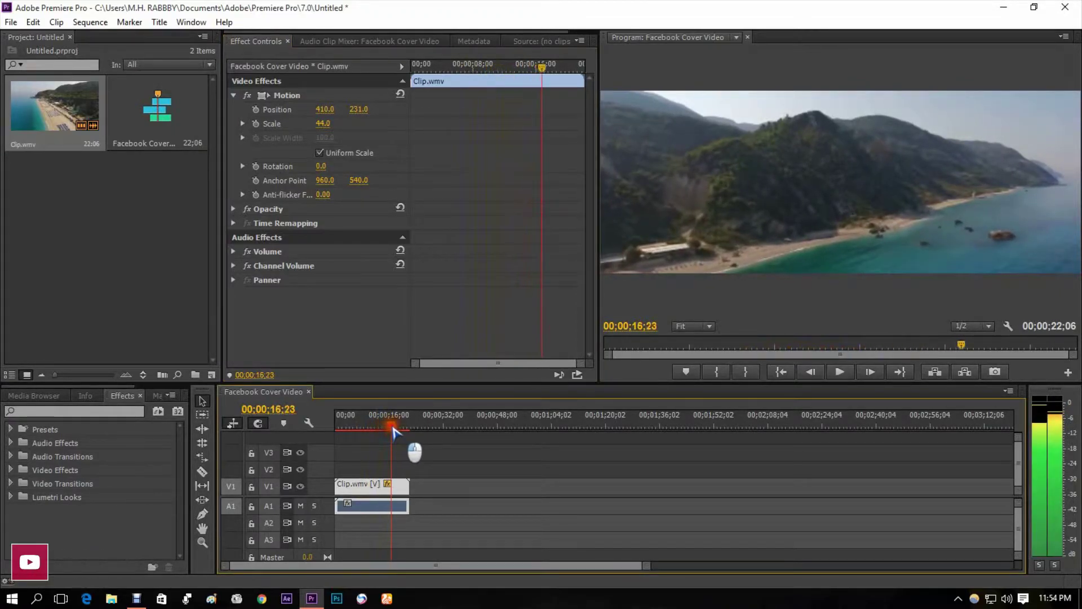
drag(393, 429, 371, 423)
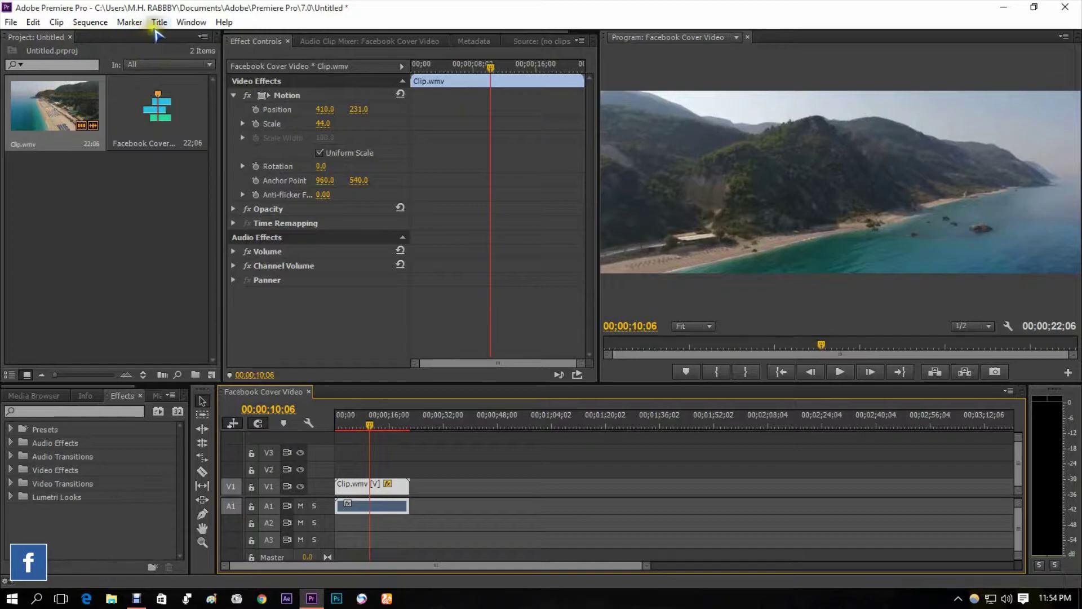
Create an 820×312 Default Still title, Title 01, reading 'Add Any Title'.
click(159, 22)
mouse_move(157, 36)
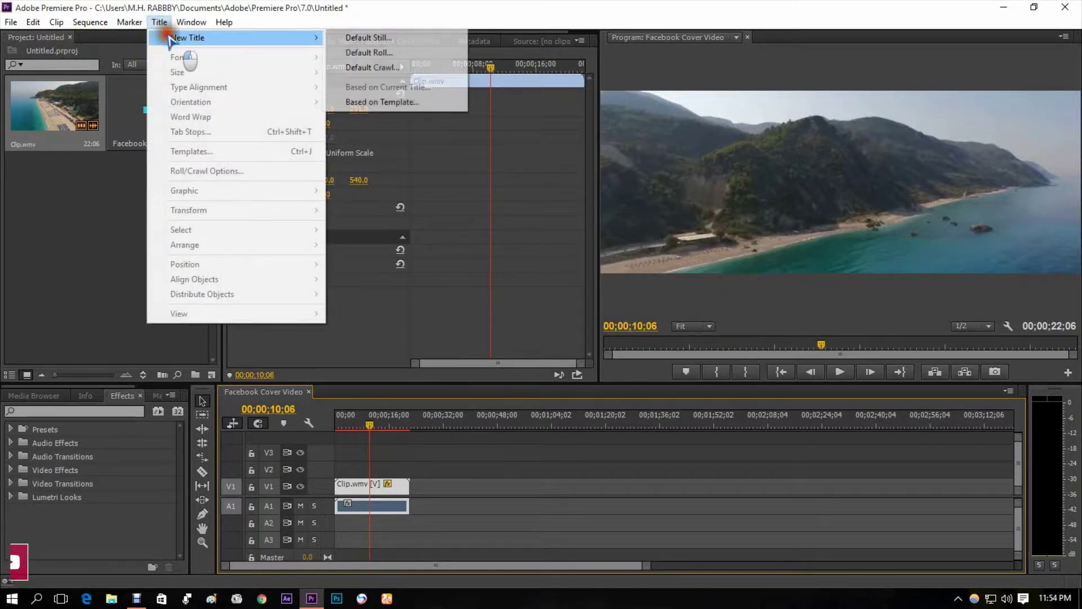
click(329, 40)
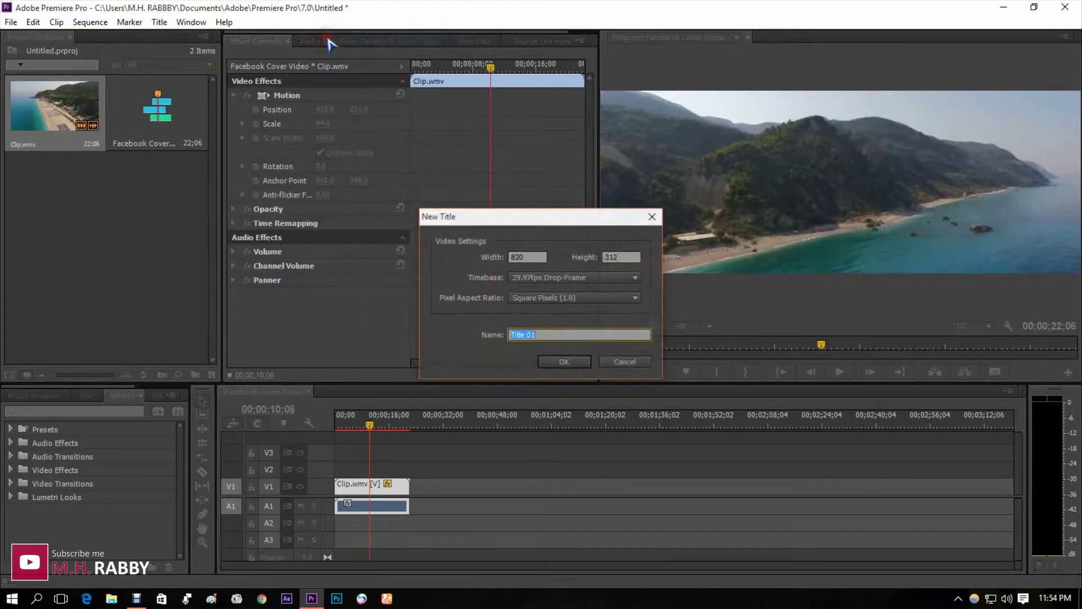
click(557, 364)
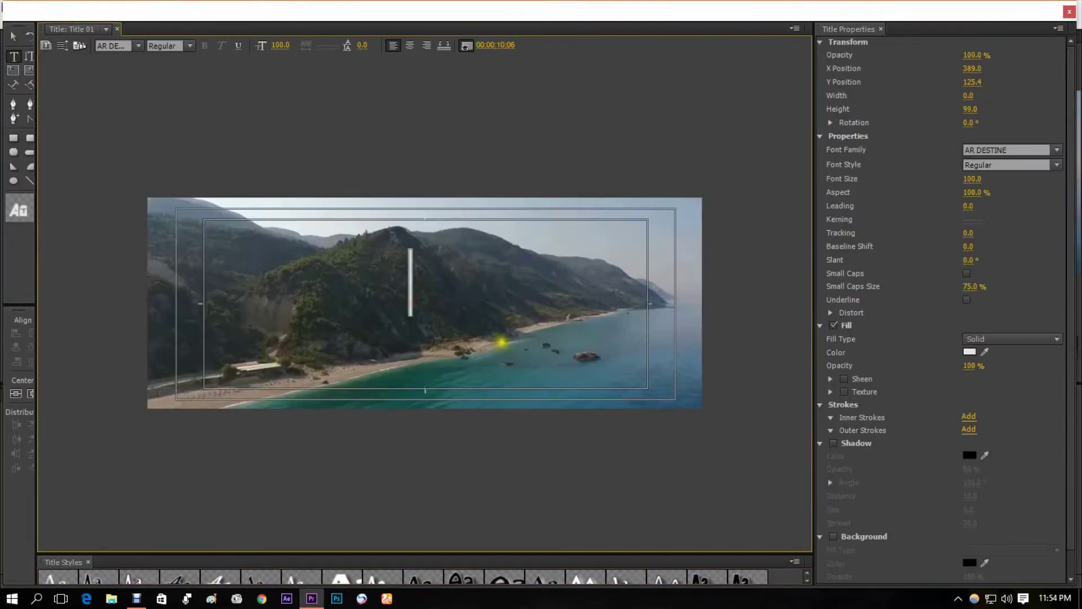
text(Add Any Title)
Style the title Uni Sans Bold 46, centre it, and place it on V2 above the clip.
click(1023, 150)
text(Uni Sans)
click(1037, 164)
scroll(992, 282, up, 1)
click(972, 178)
drag(970, 178, 973, 177)
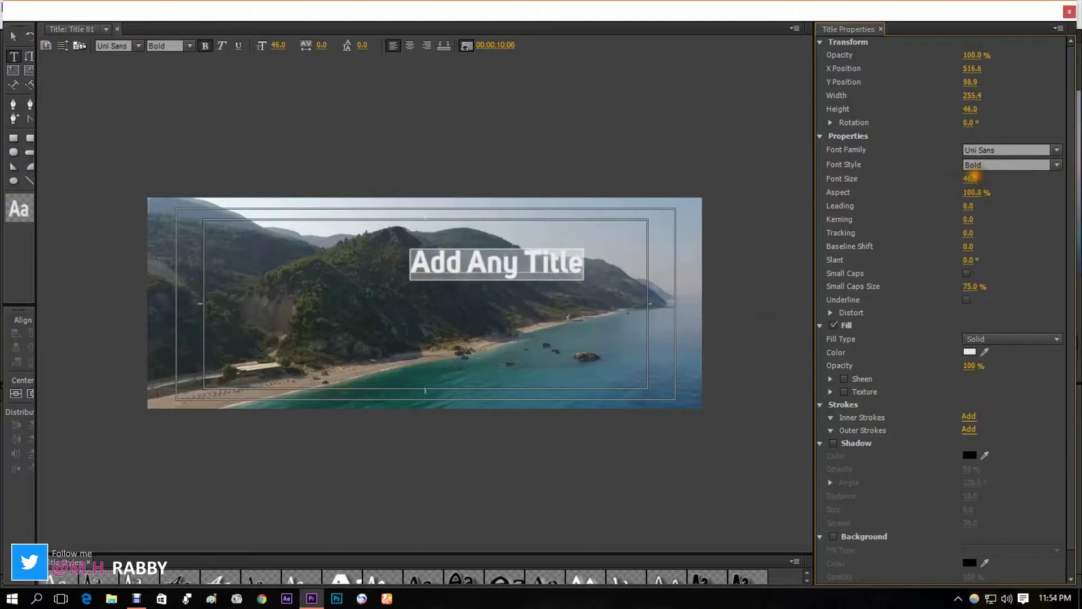
click(12, 37)
click(31, 392)
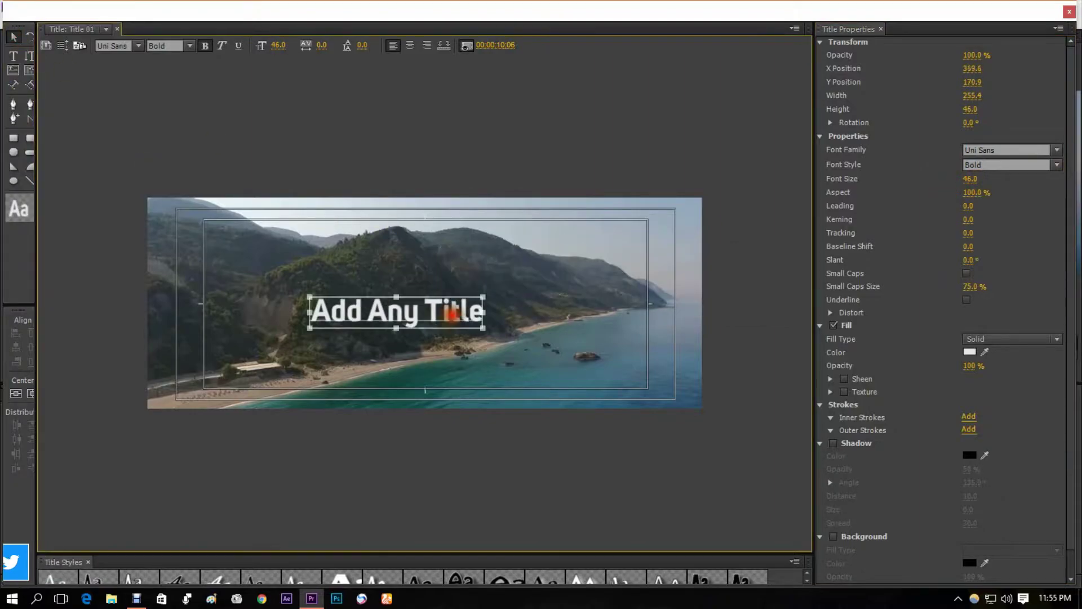
click(1070, 11)
drag(352, 469, 403, 463)
Trim Title 01's left edge so it starts later, then play and scrub to check it.
drag(367, 427, 312, 431)
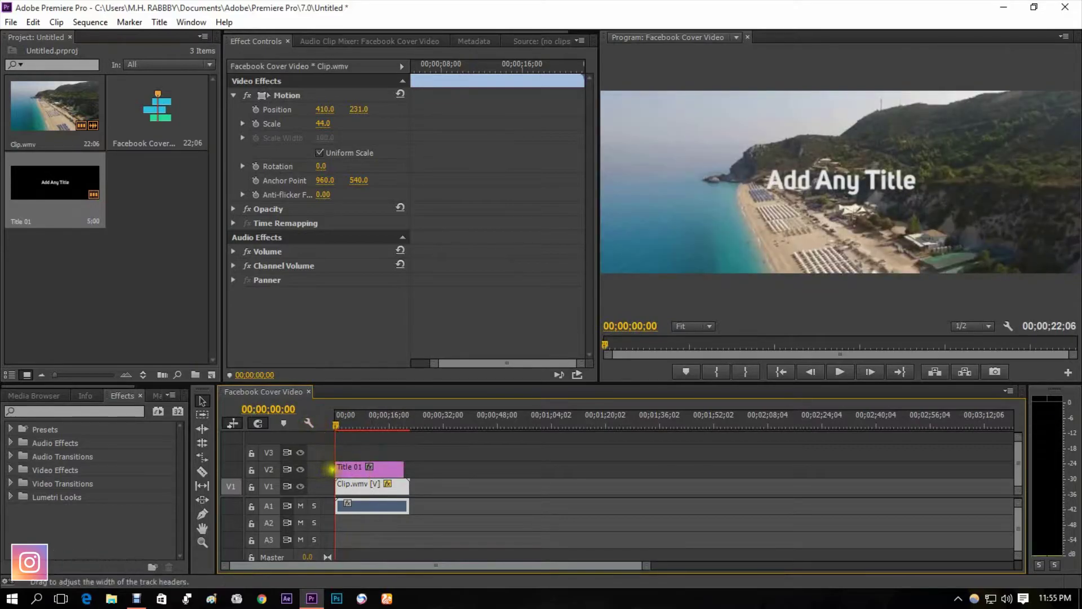
drag(338, 468, 377, 468)
key(space)
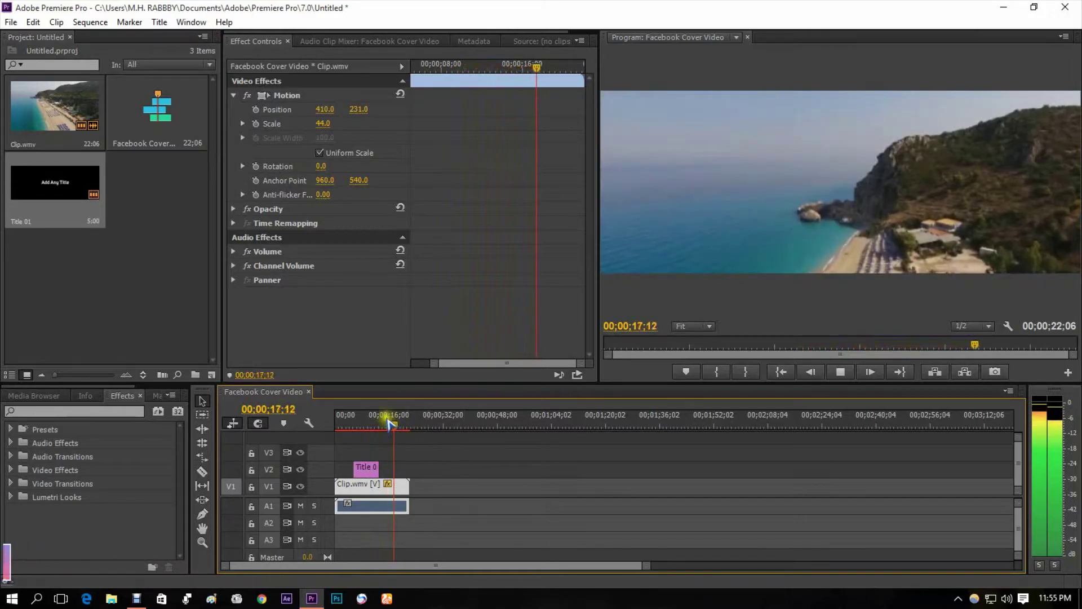
mouse_move(395, 428)
mouse_down()
mouse_move(410, 429)
mouse_move(358, 434)
mouse_move(374, 425)
mouse_up()
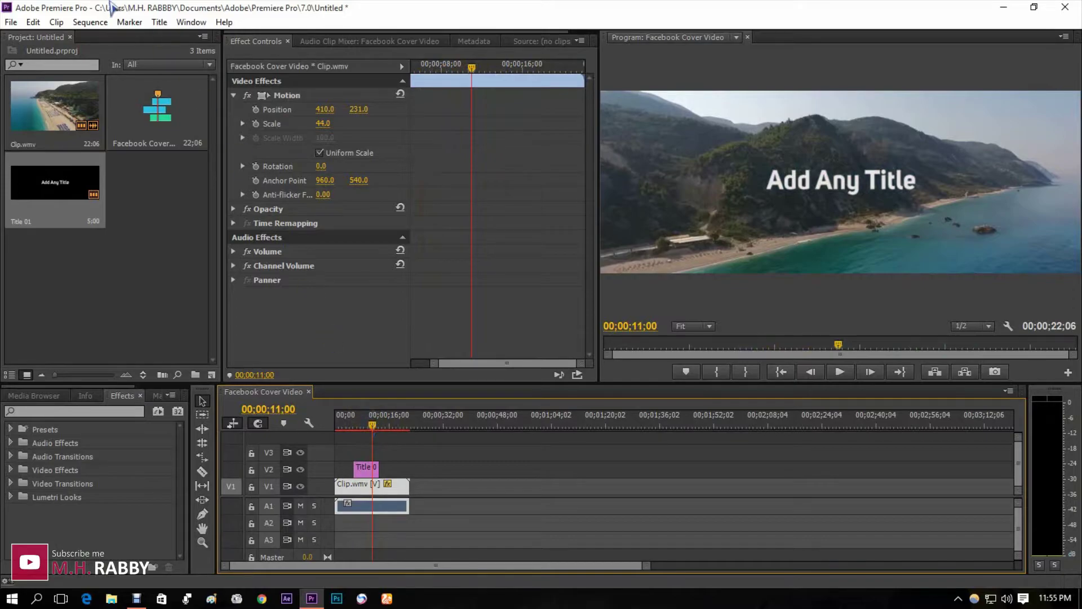
Open the Export Settings for media, leaving the preset at HD 1080p 25.
click(11, 22)
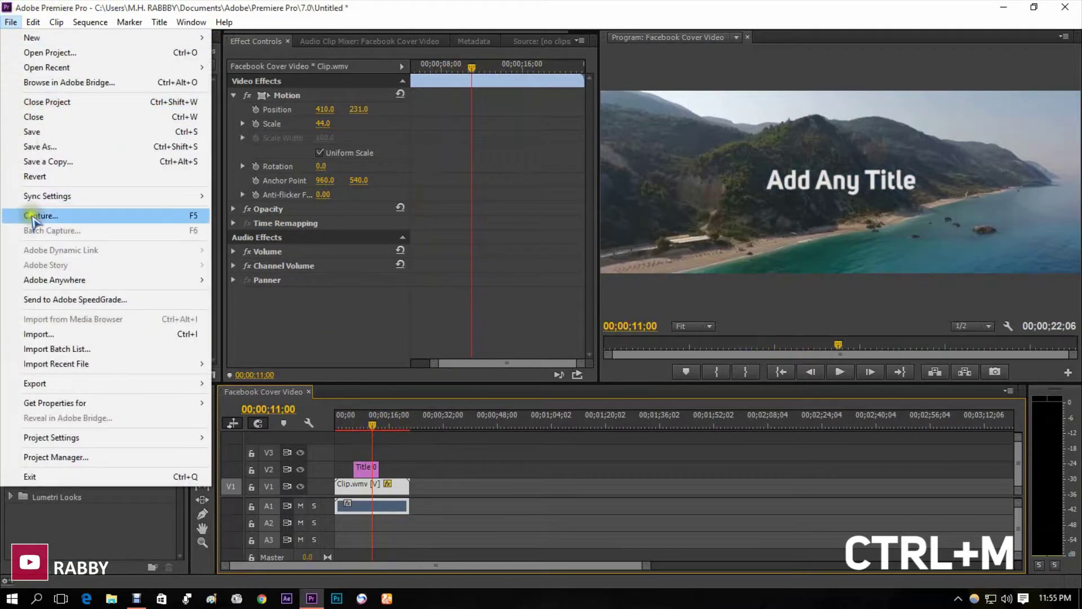
mouse_move(38, 385)
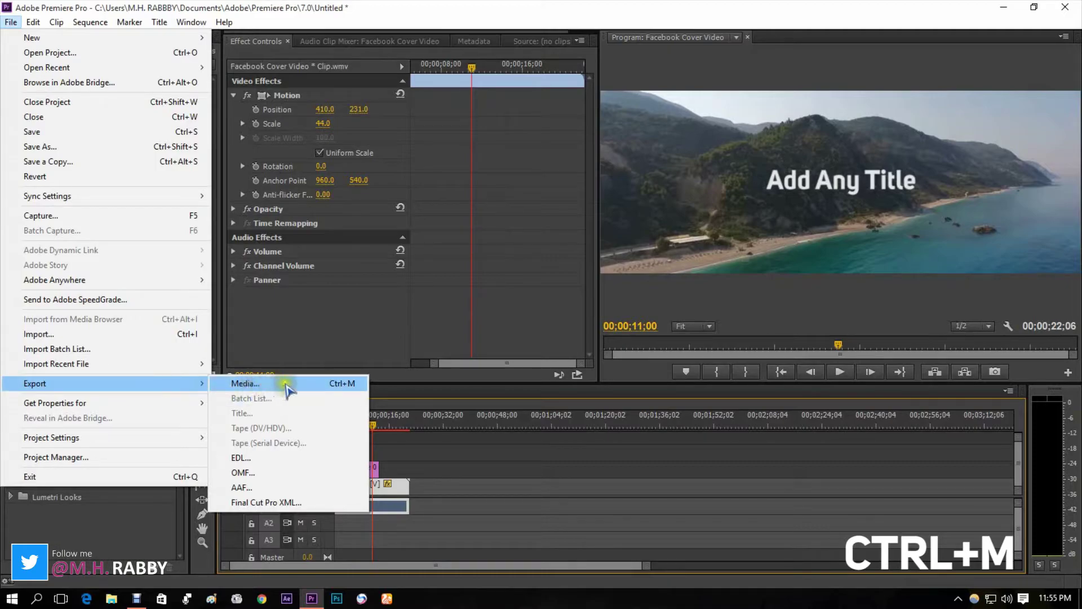
click(261, 389)
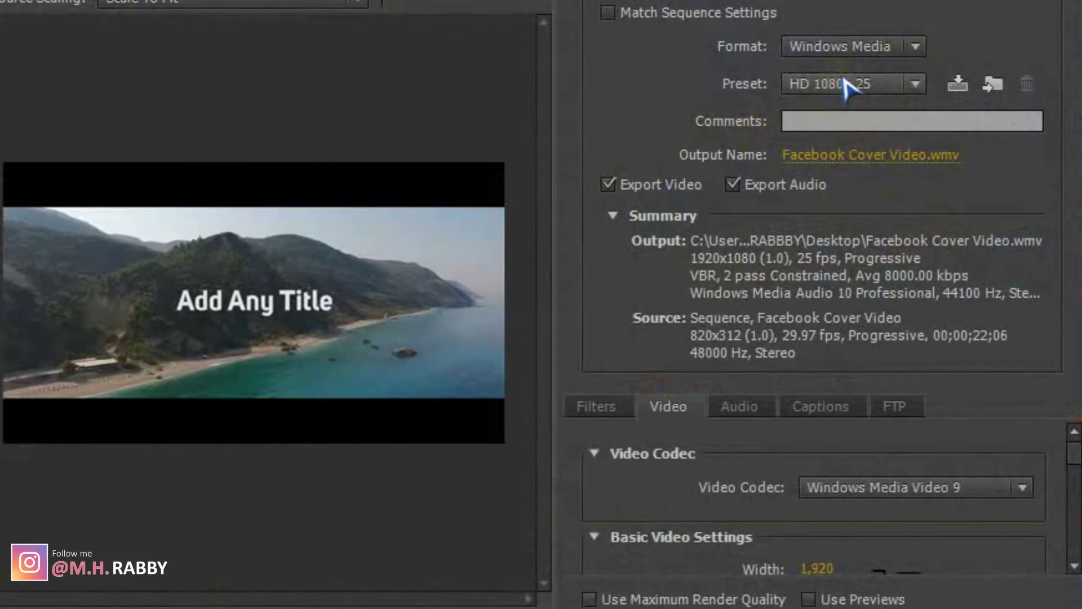
click(846, 84)
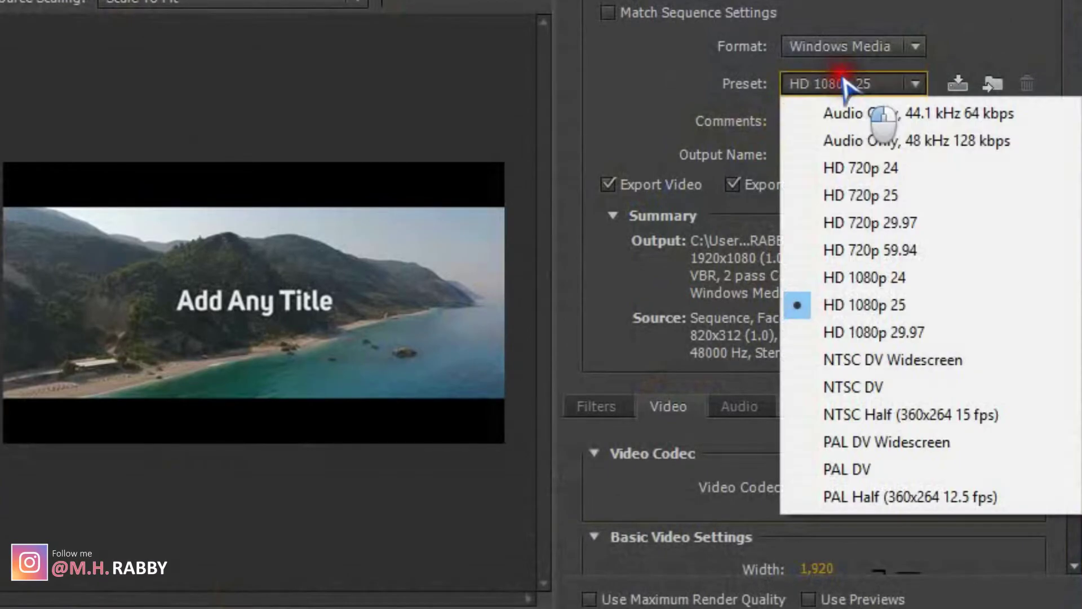
click(845, 84)
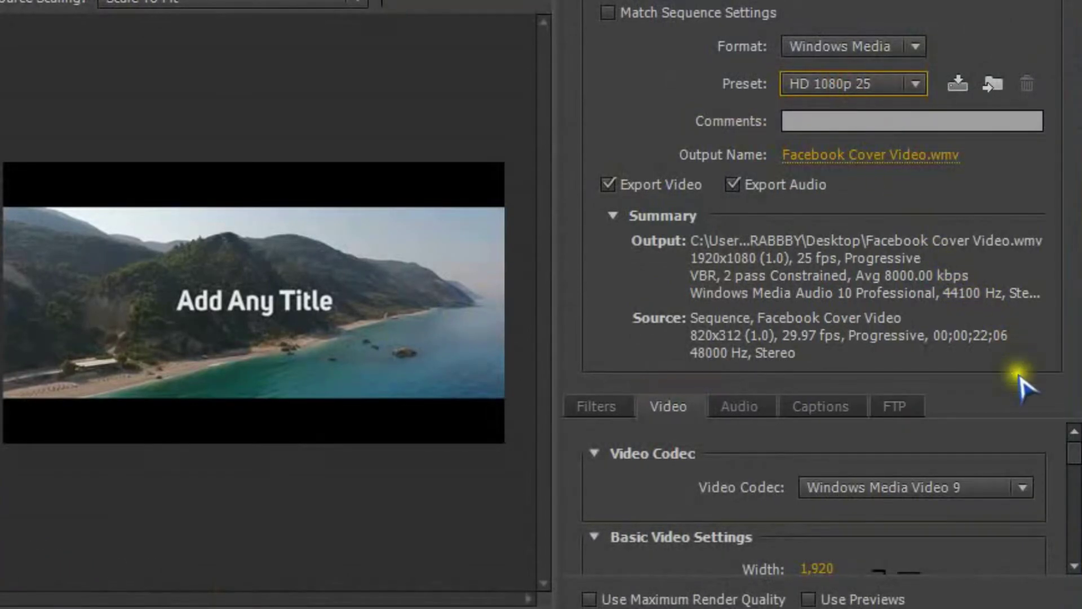
scroll(1003, 491, down, 2)
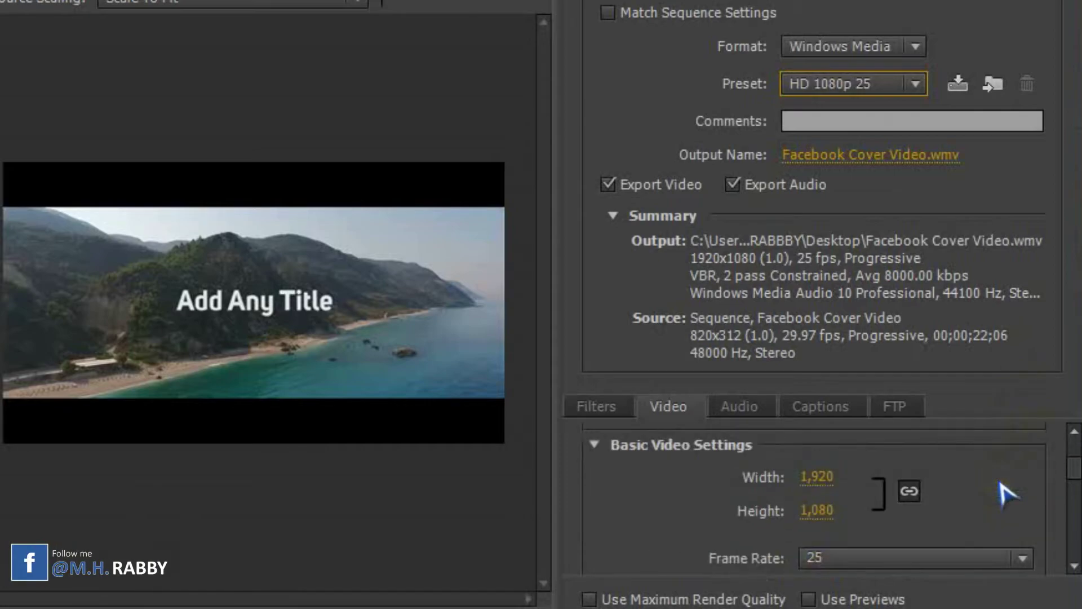
Set the export video to 820×312 with width and height unlinked, at 30 fps.
click(818, 478)
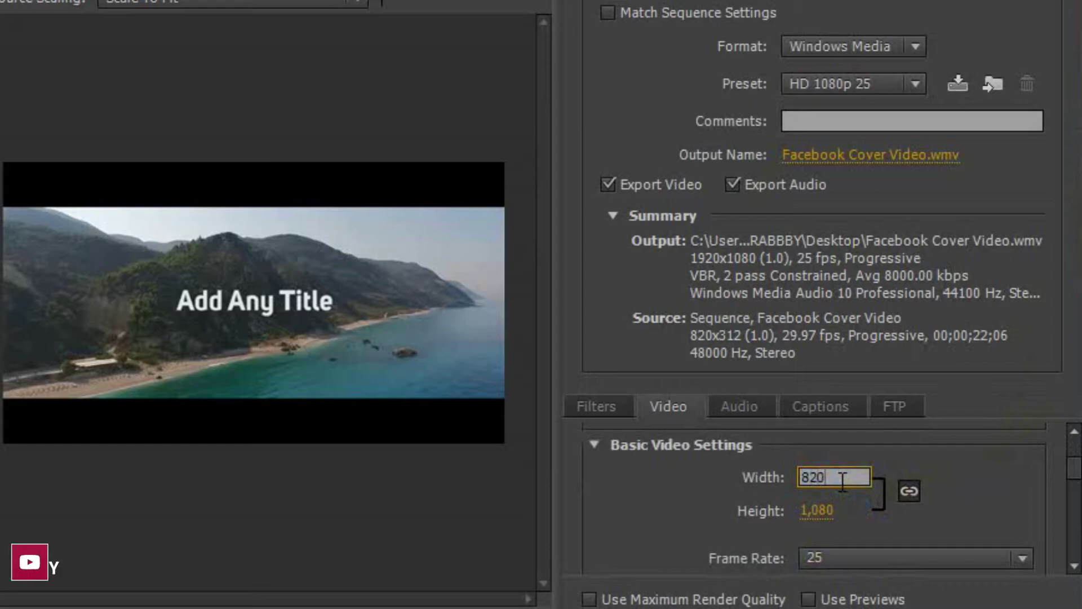
click(822, 513)
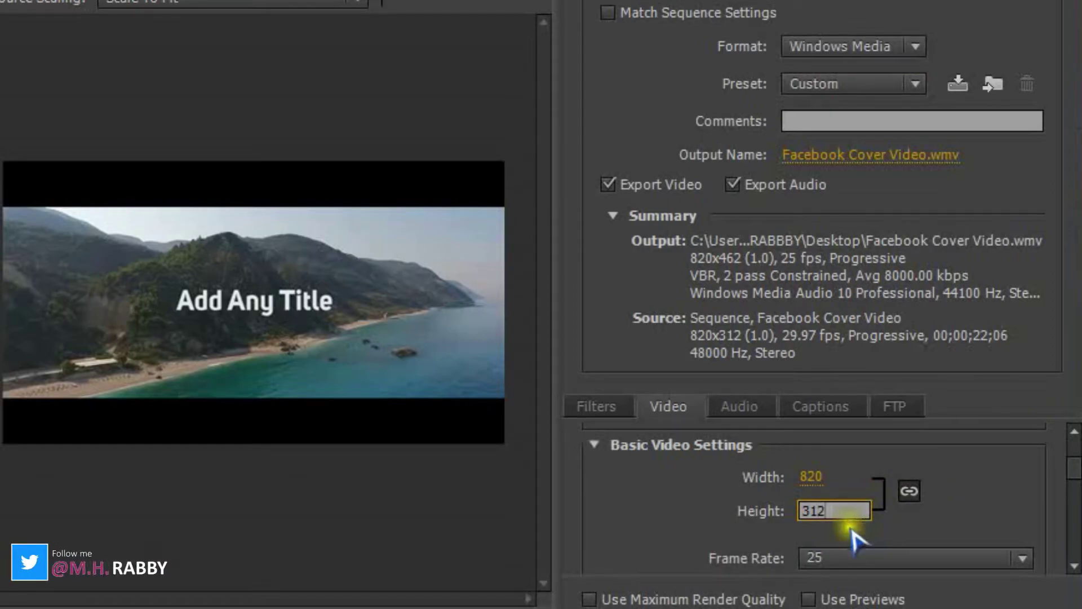
click(699, 514)
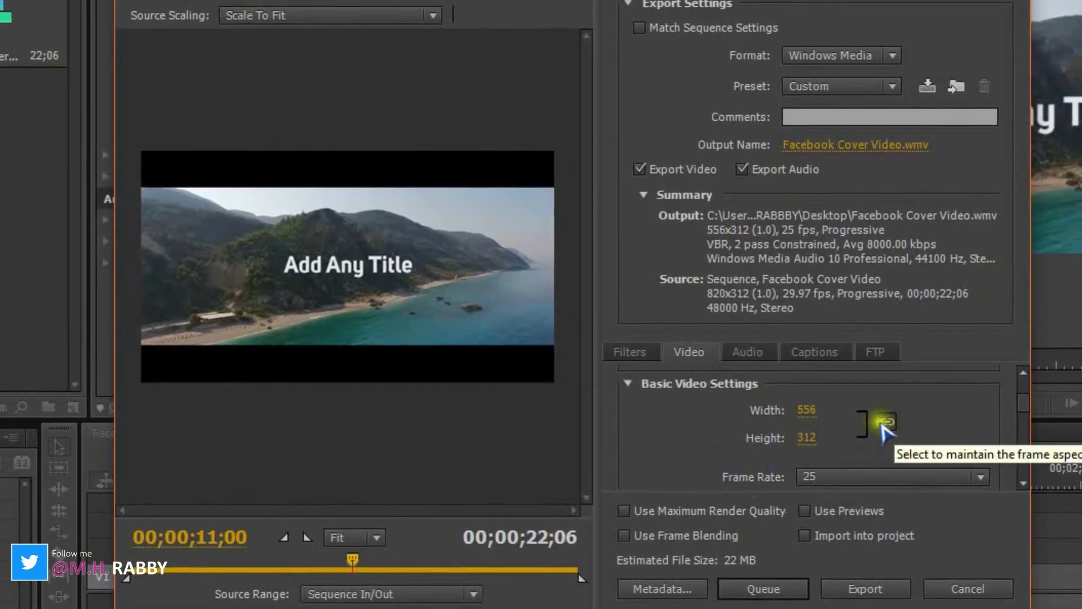
click(907, 491)
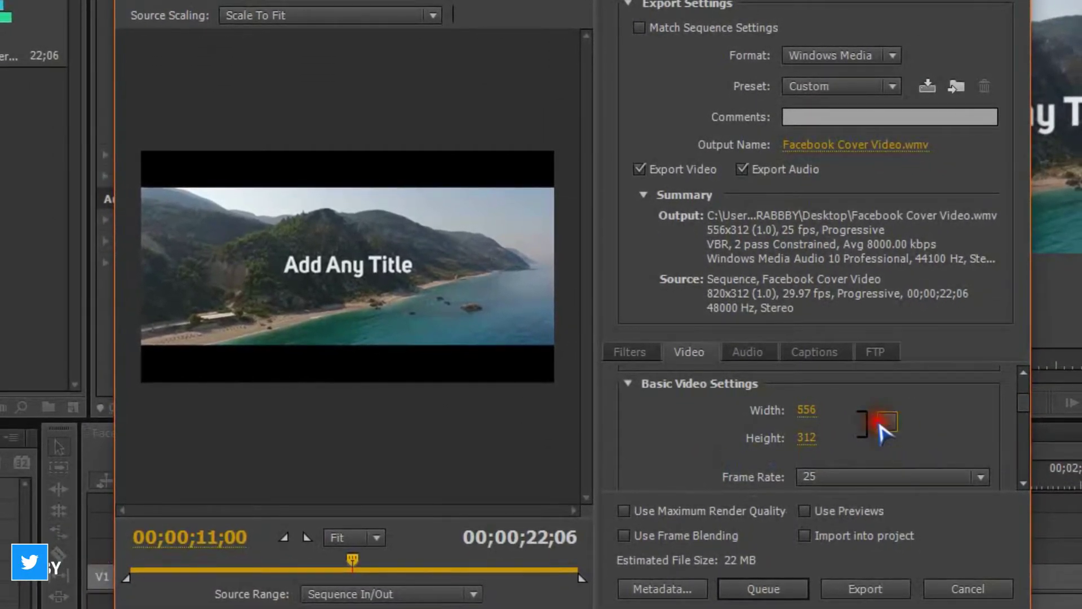
click(808, 410)
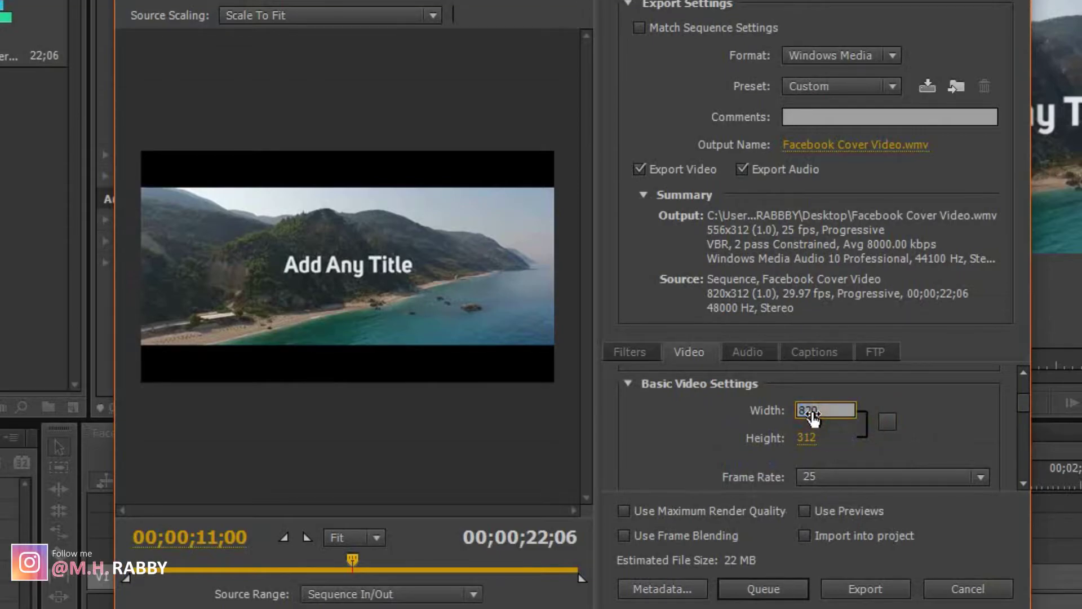
click(702, 415)
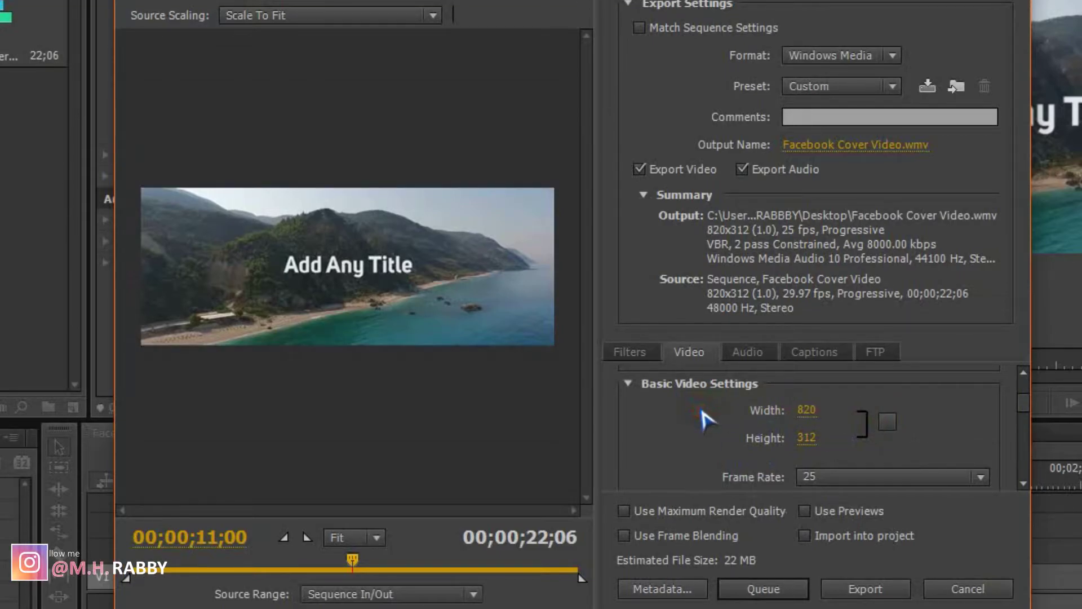
click(833, 478)
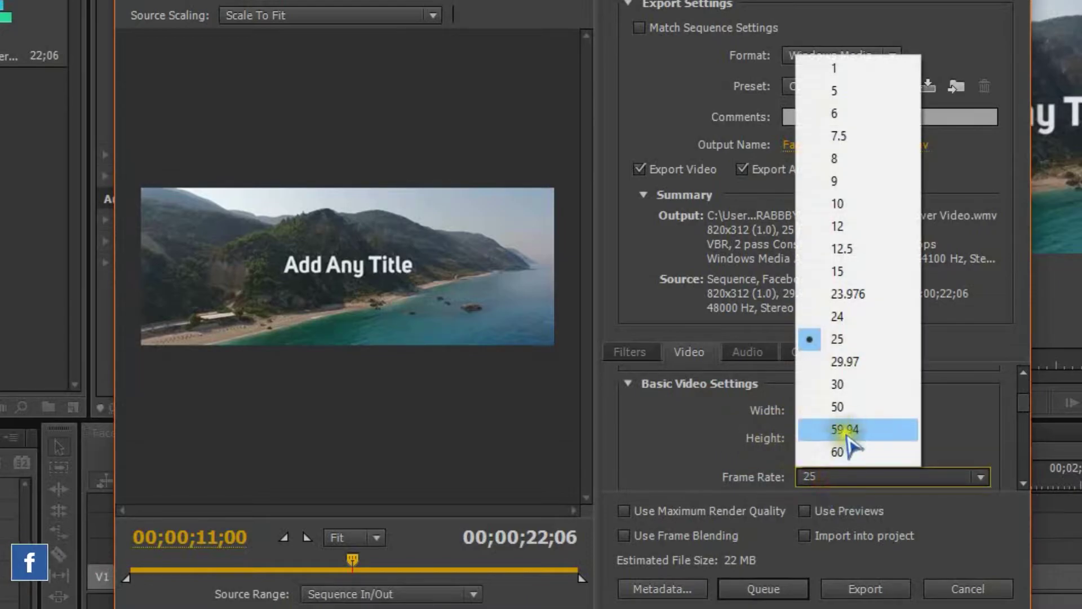
click(881, 388)
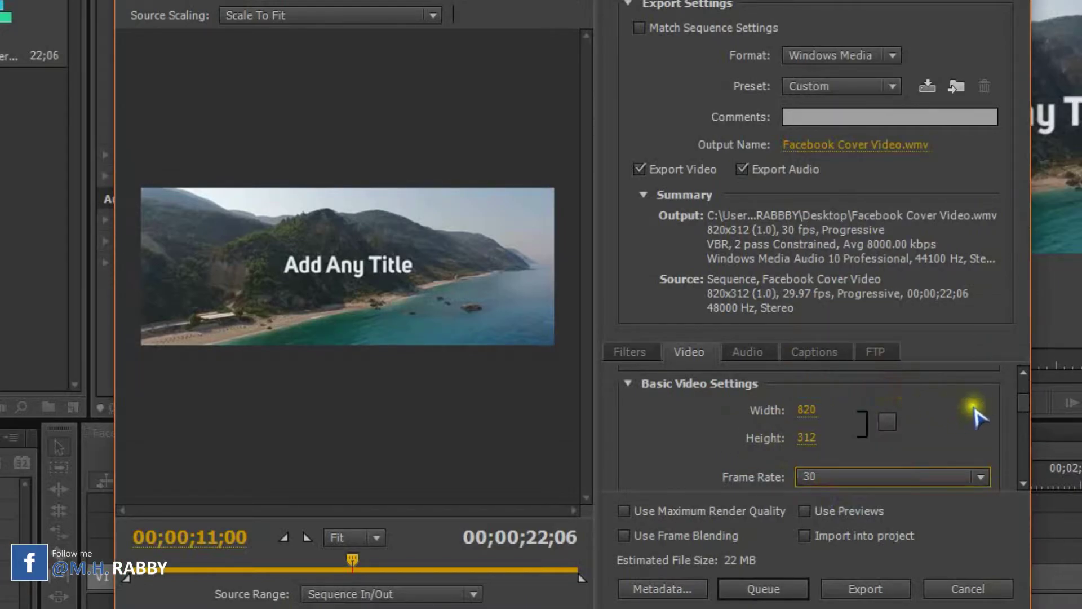
scroll(1021, 404, down, 5)
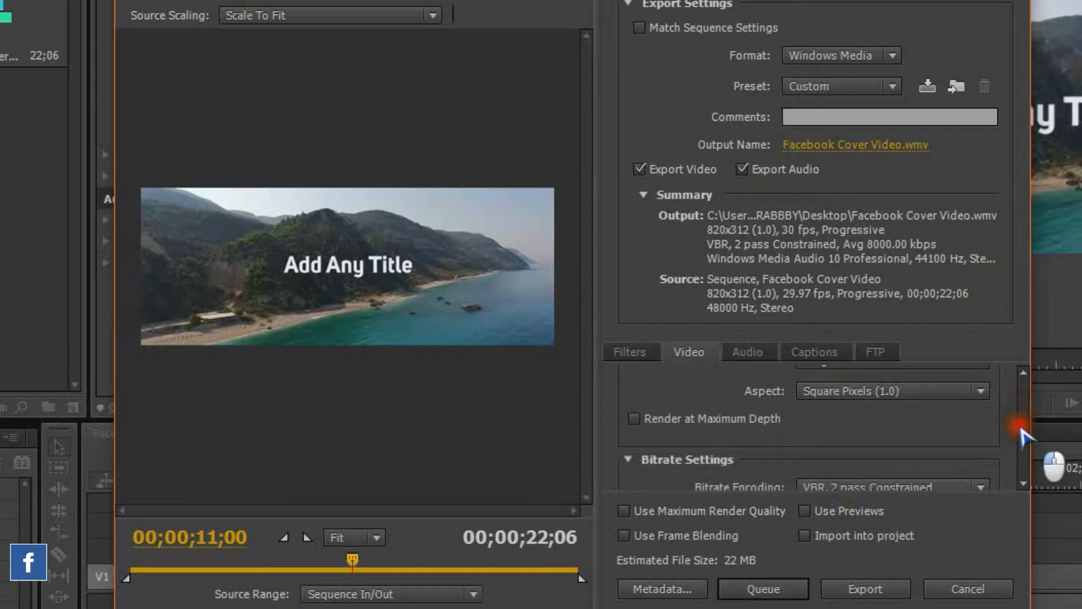
scroll(1020, 429, up, 5)
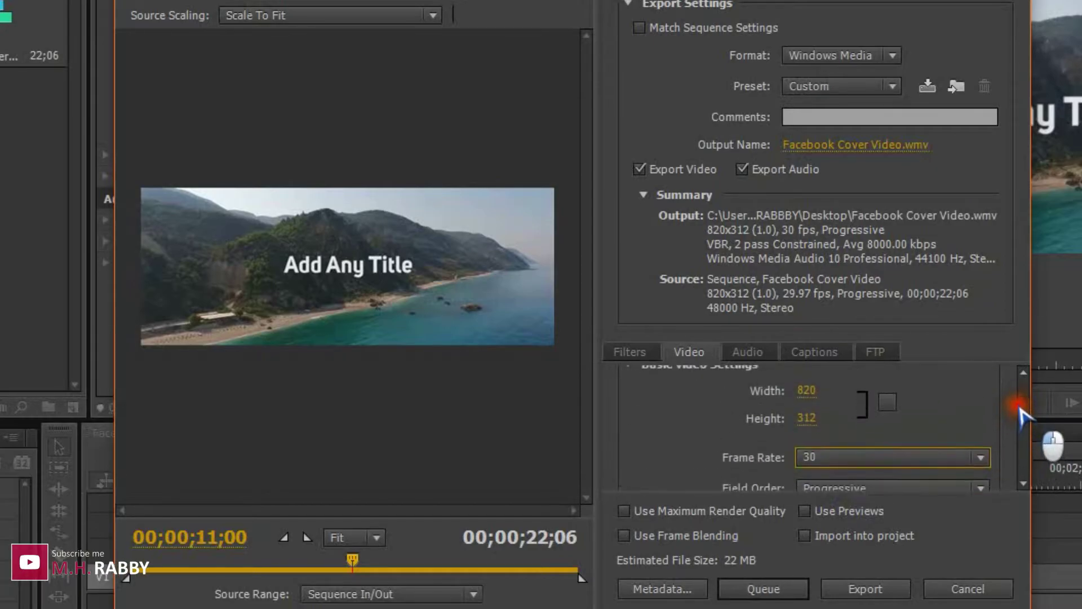
Export Facebook Cover Video.wmv to the Downloads folder.
click(892, 145)
click(236, 172)
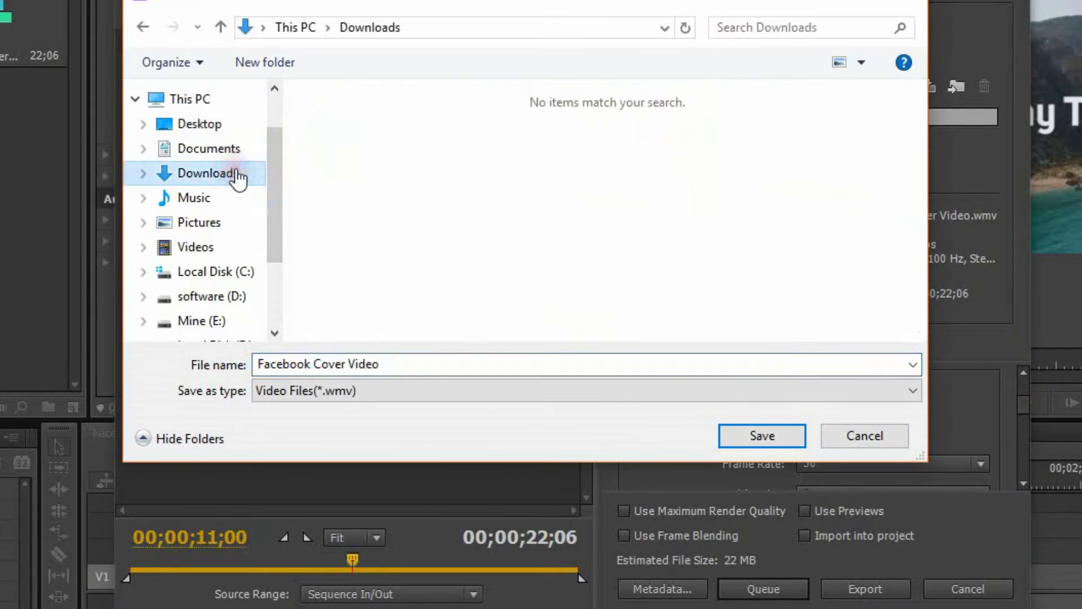
click(745, 438)
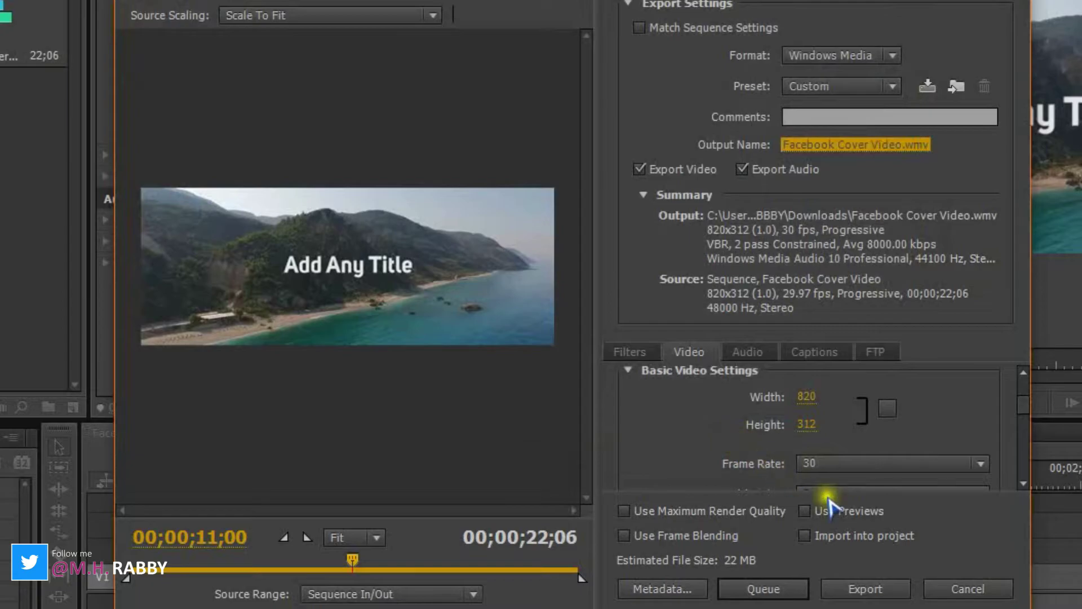
click(865, 589)
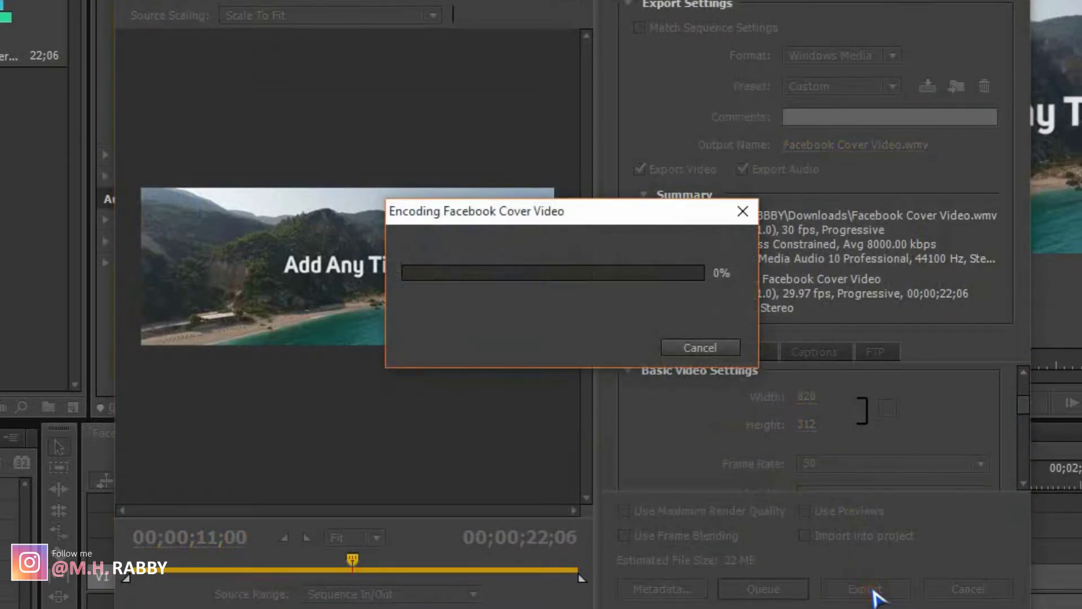
drag(619, 222, 406, 209)
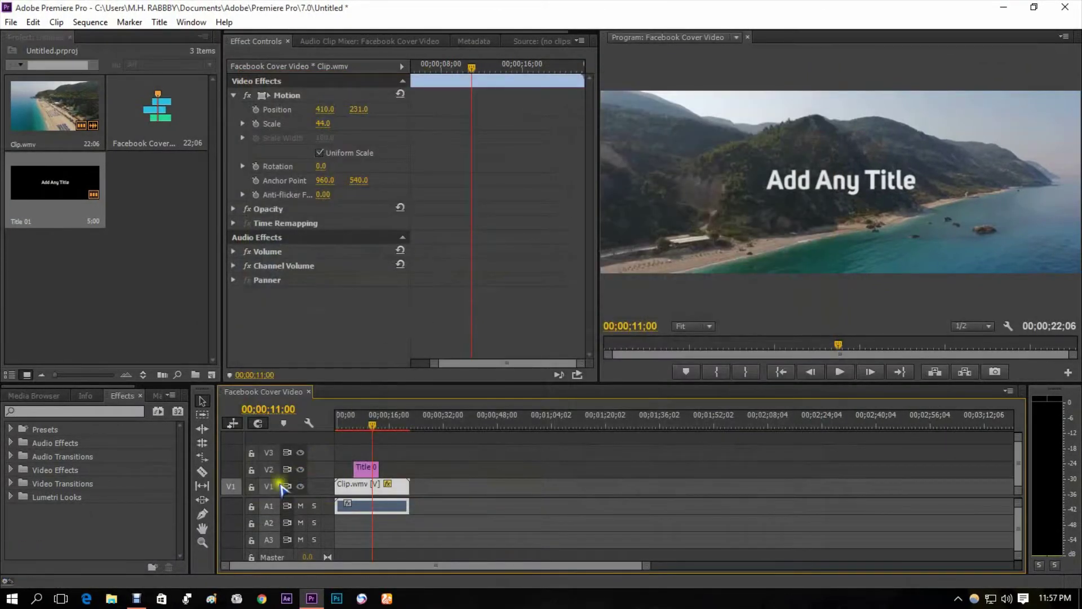
Save the Premiere project and show the Downloads folder in File Explorer.
key(ctrl+s)
click(111, 599)
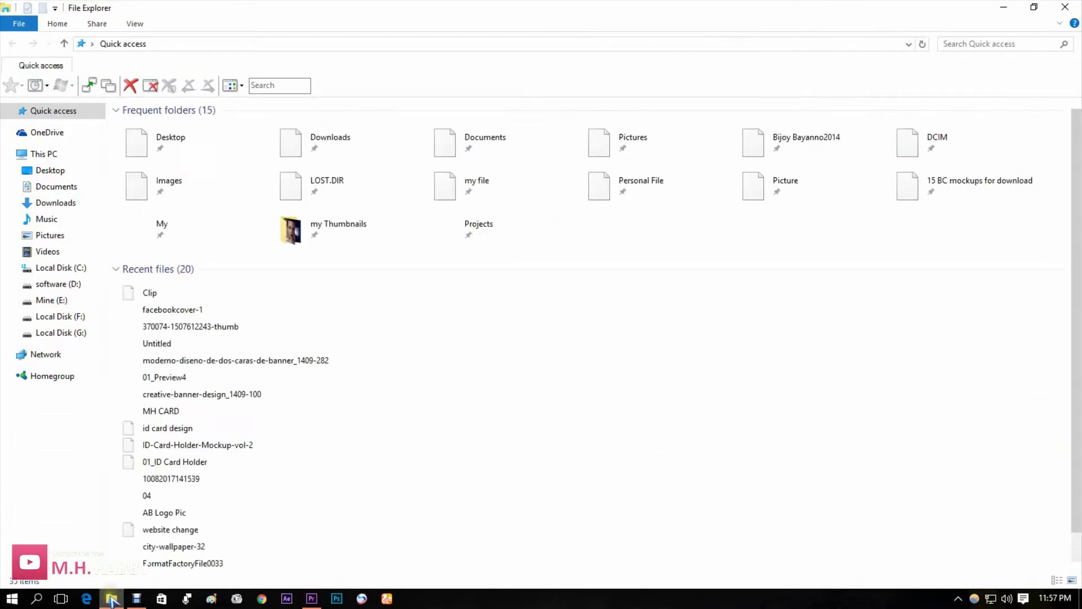
click(57, 204)
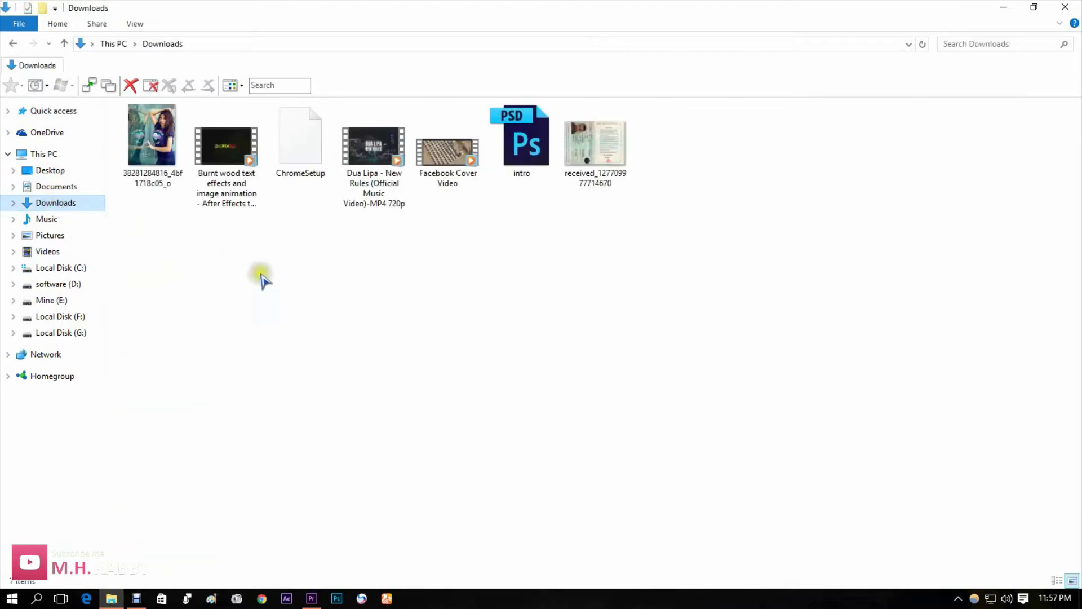
Play Facebook Cover Video in Windows Media Player, toggling full screen on and off.
double_click(446, 154)
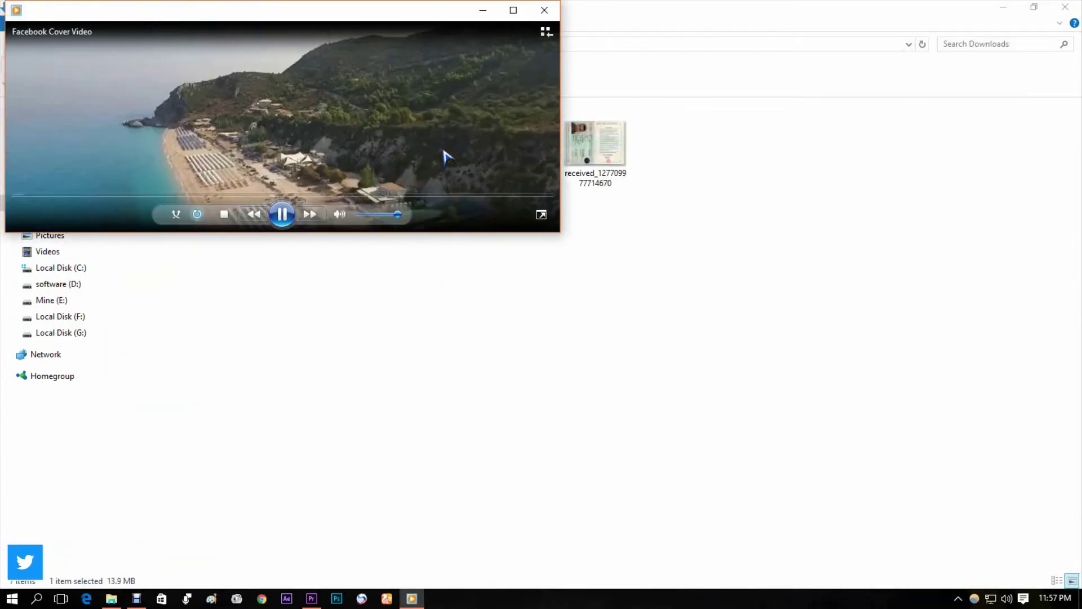
drag(423, 16, 563, 163)
double_click(546, 211)
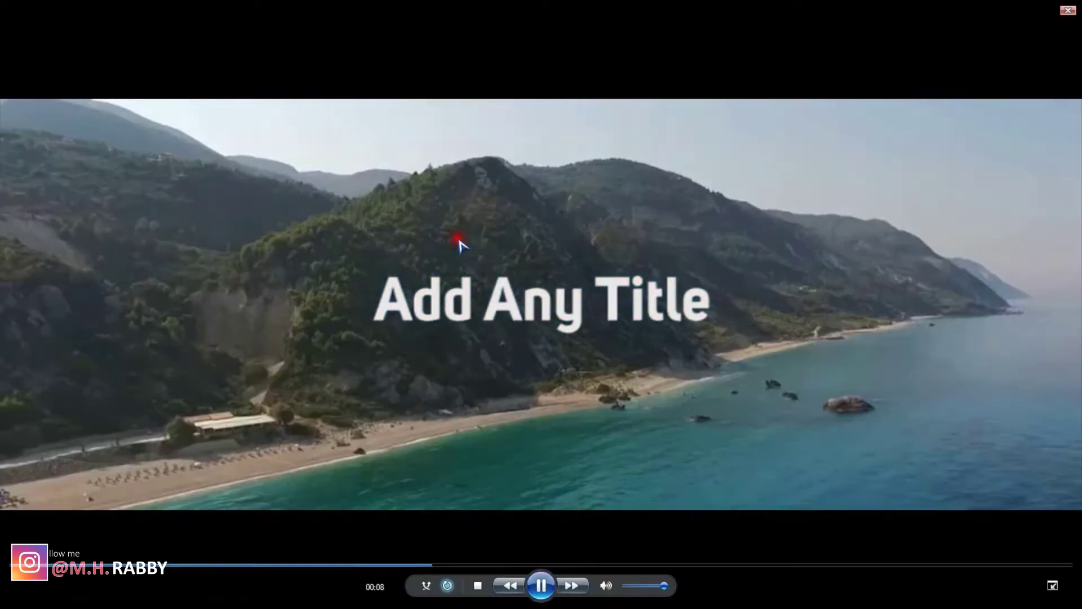
double_click(452, 235)
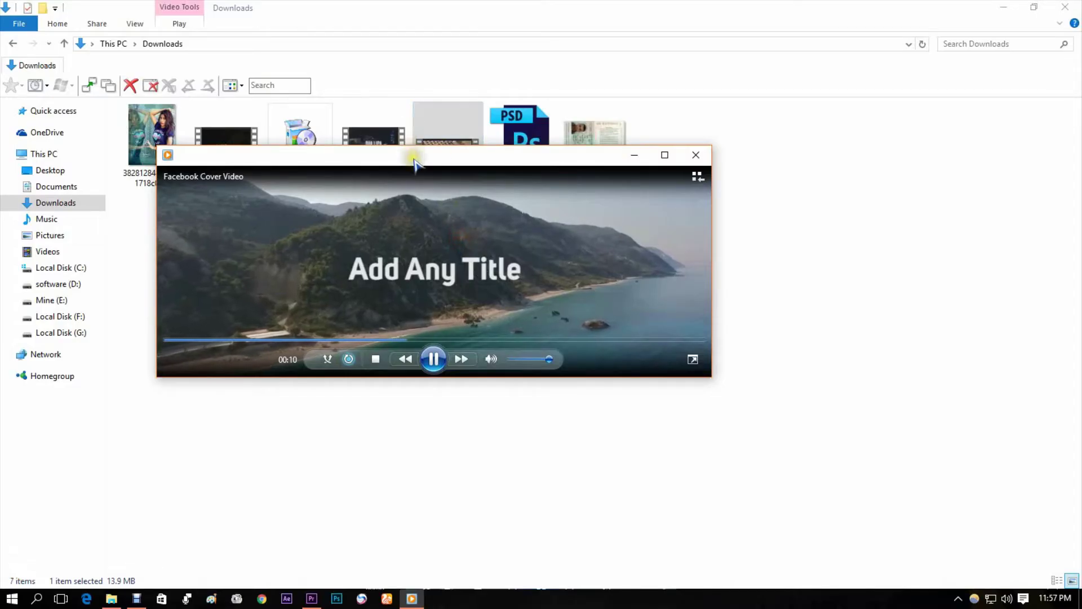
drag(414, 164, 380, 105)
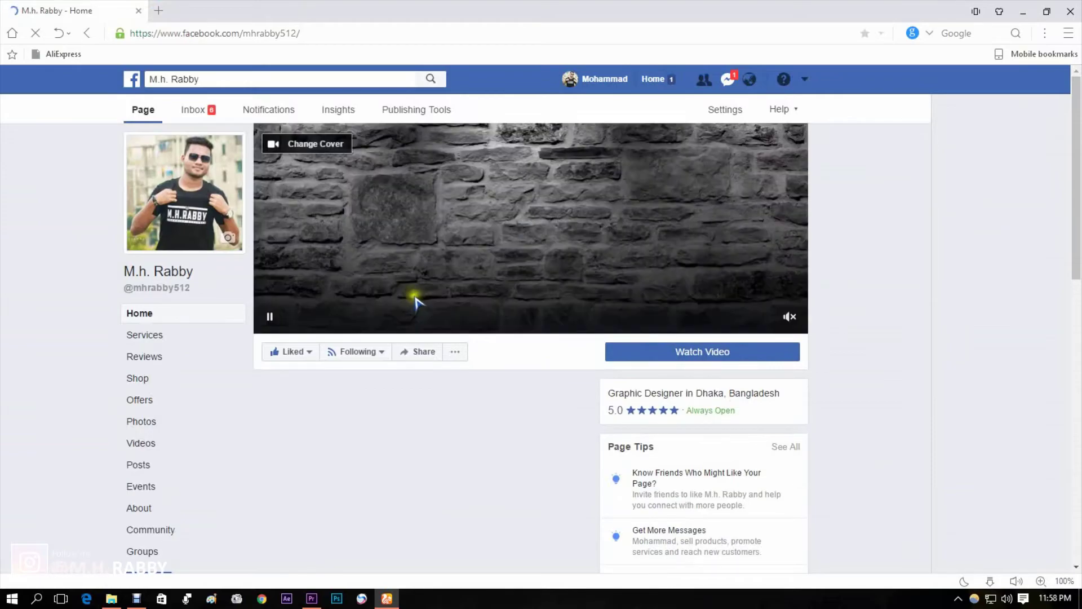
Upload 'Facebook Cover Video' from the Downloads folder as the page's cover video.
click(302, 144)
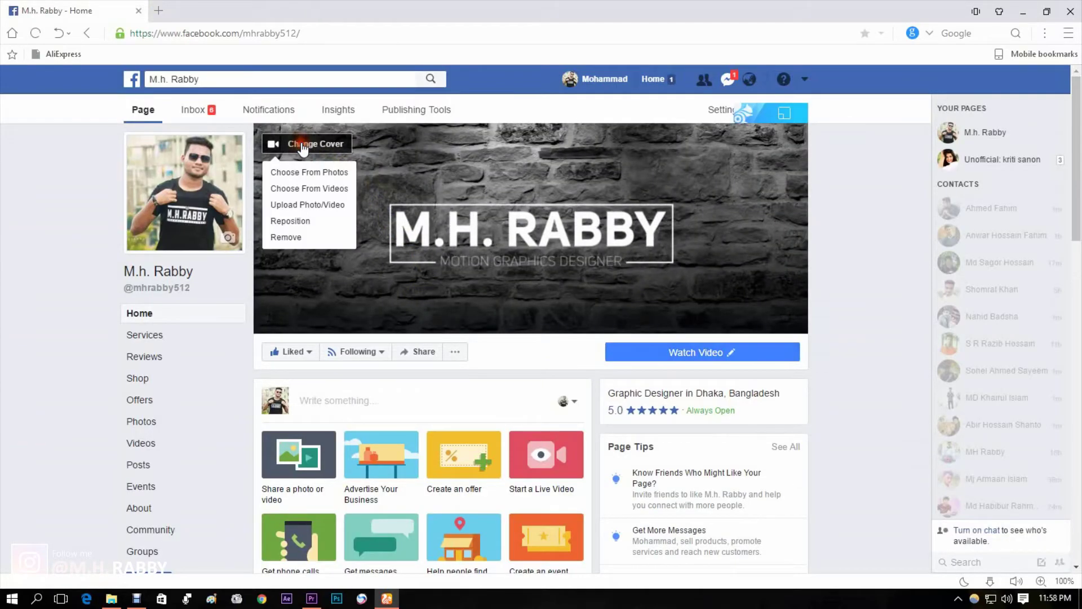
click(300, 205)
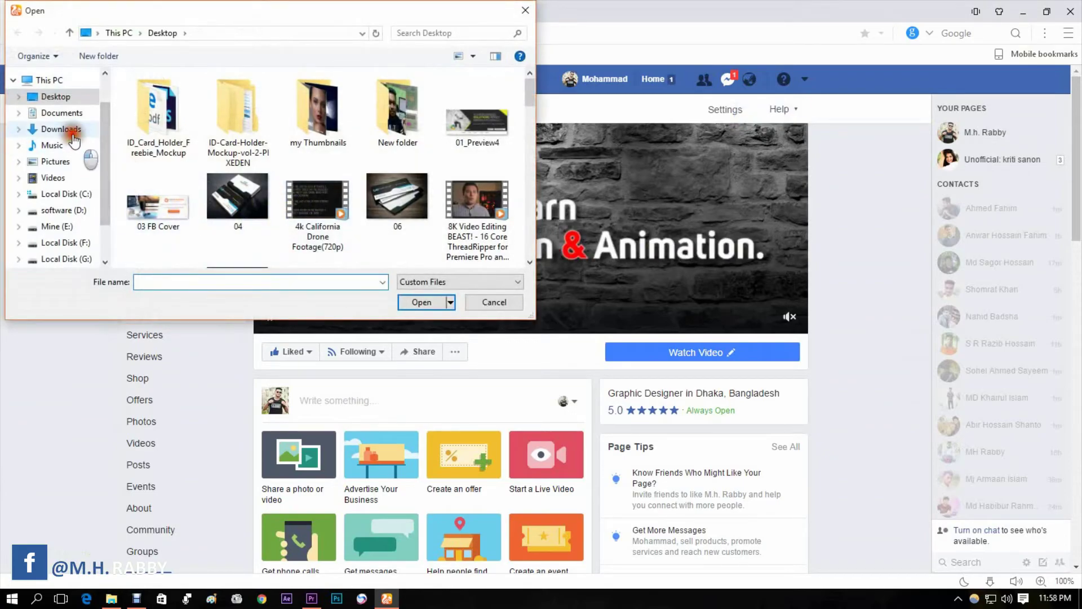
click(62, 129)
click(417, 126)
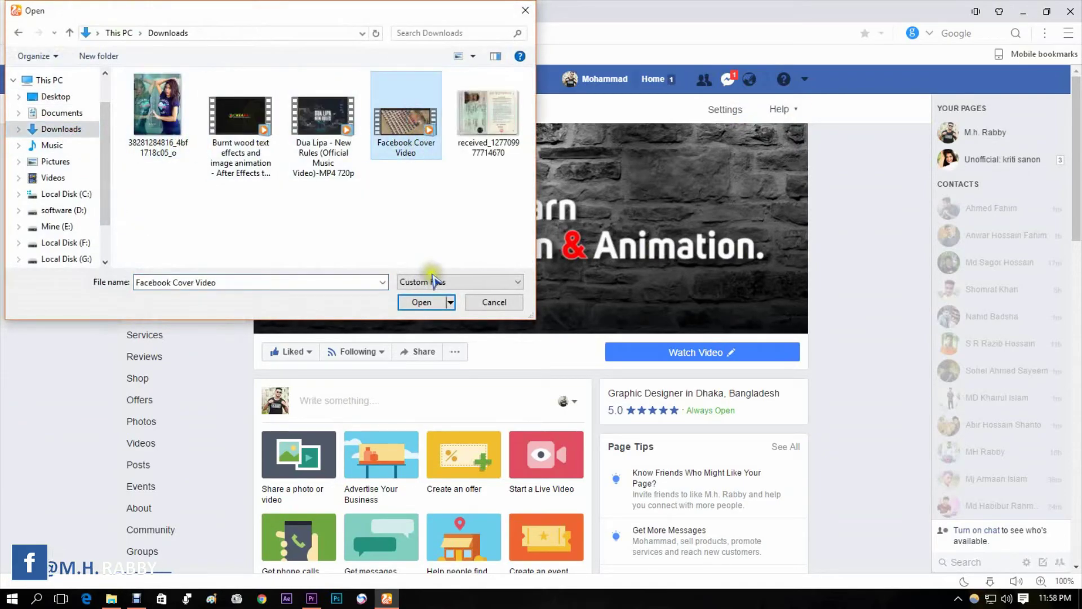
click(420, 303)
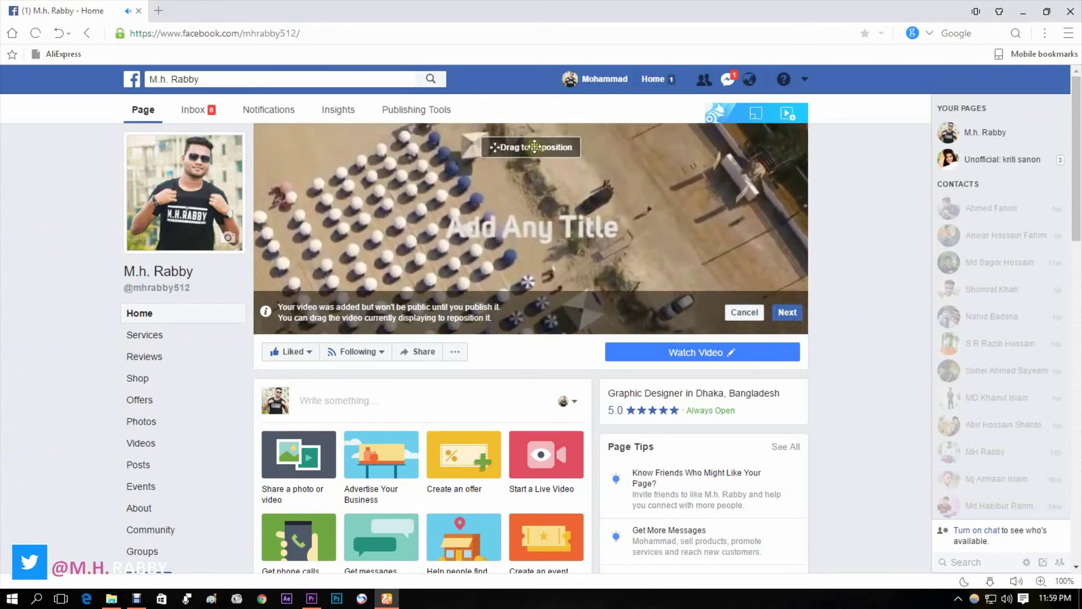
drag(524, 148, 540, 156)
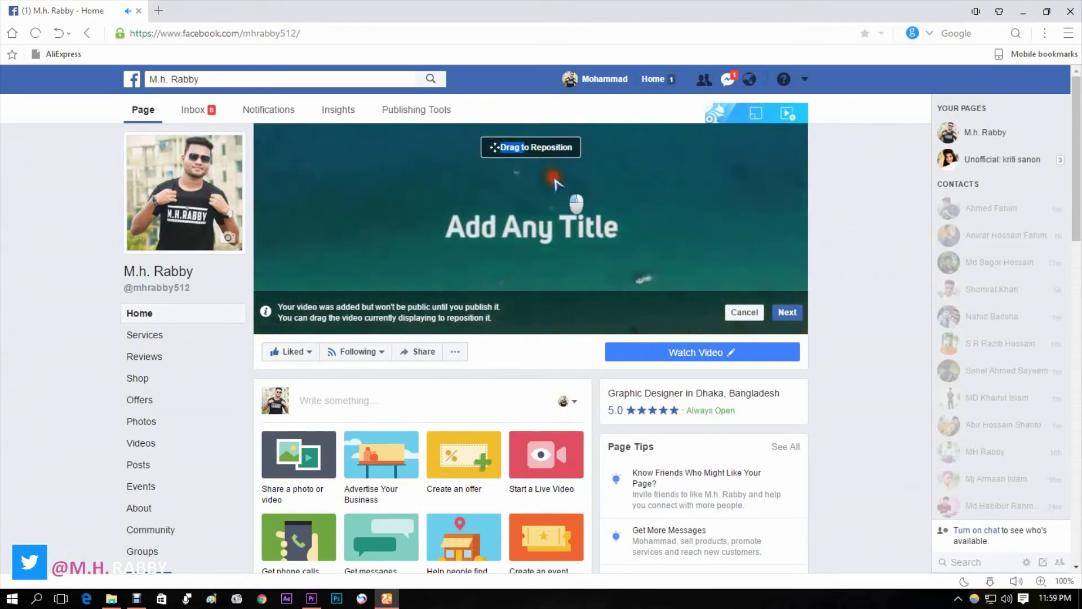
mouse_move(606, 203)
mouse_down()
mouse_move(712, 203)
mouse_move(603, 216)
mouse_up()
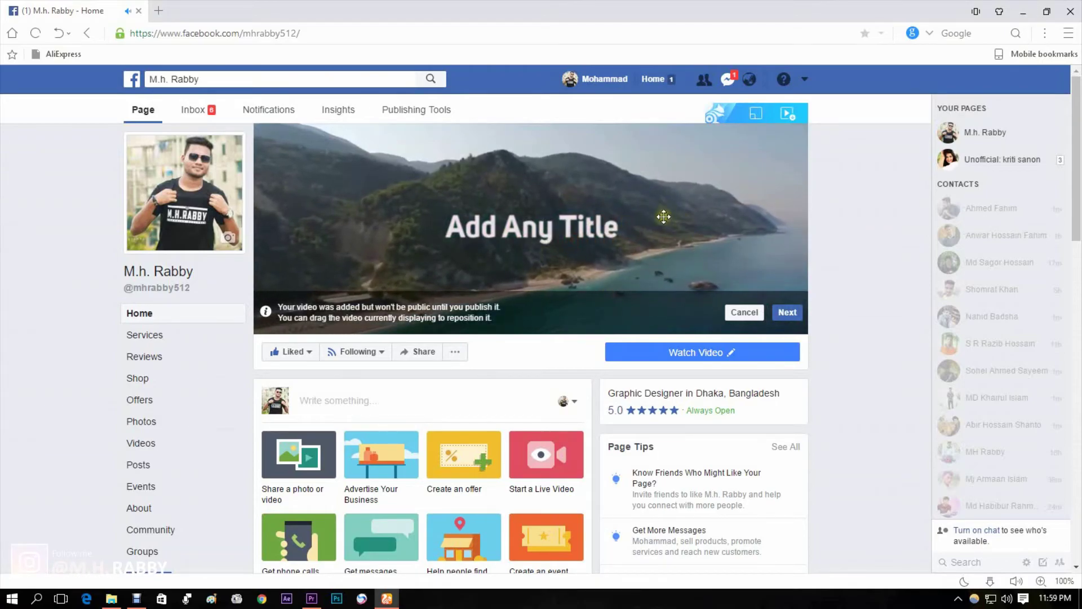
click(866, 286)
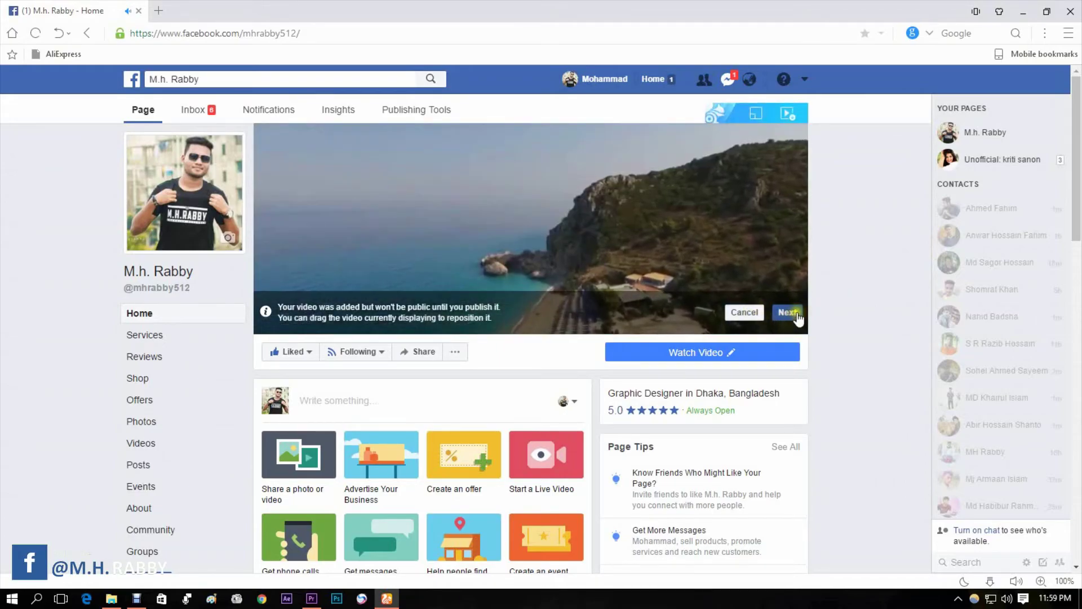
Cancel the cover video upload and confirm discarding it, restoring the stone-wall cover.
click(729, 313)
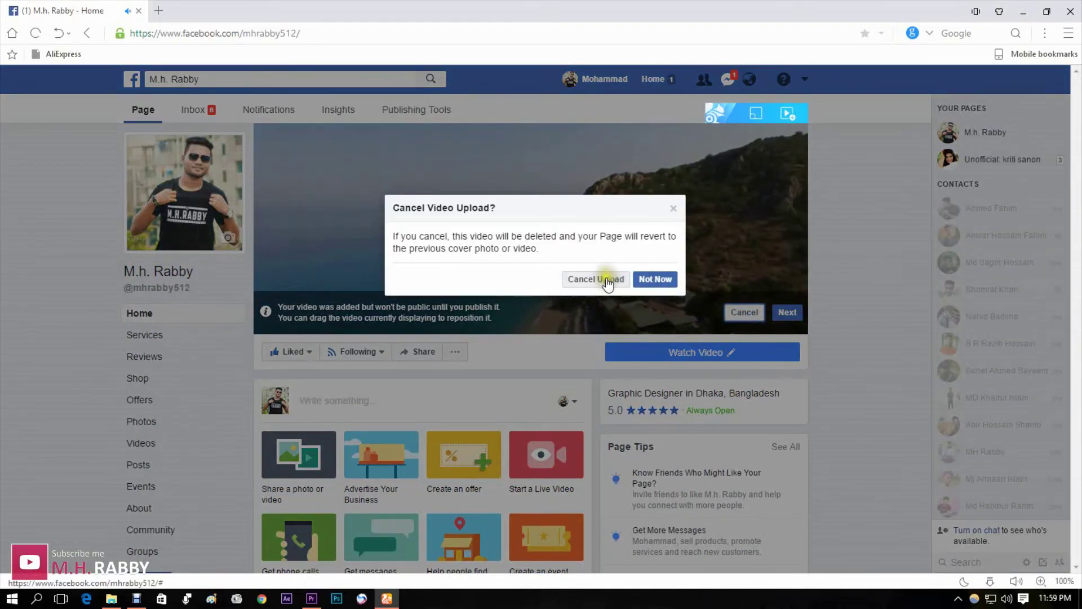
click(607, 280)
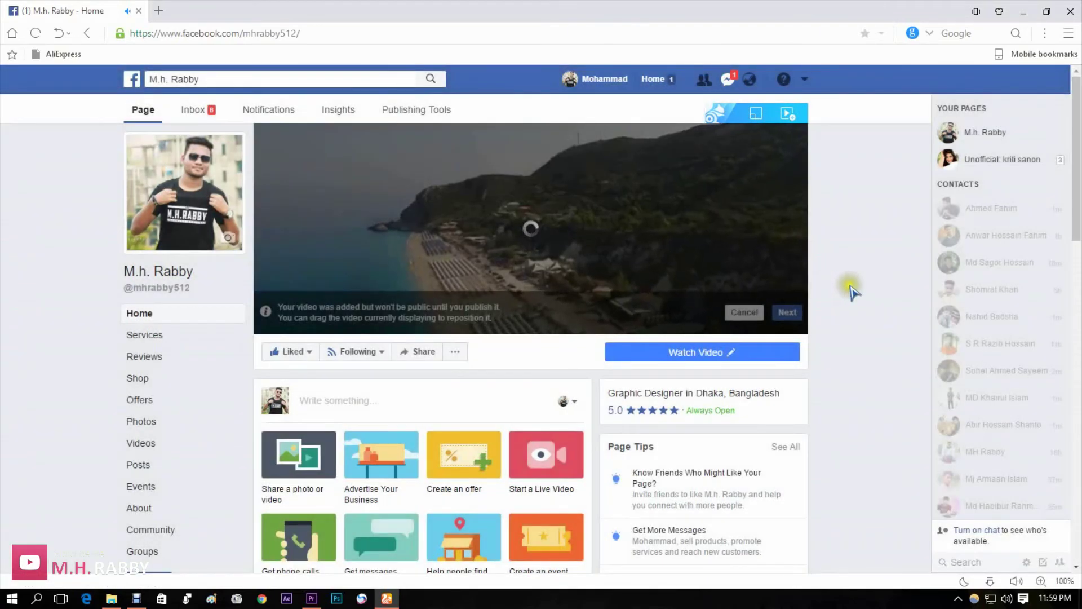